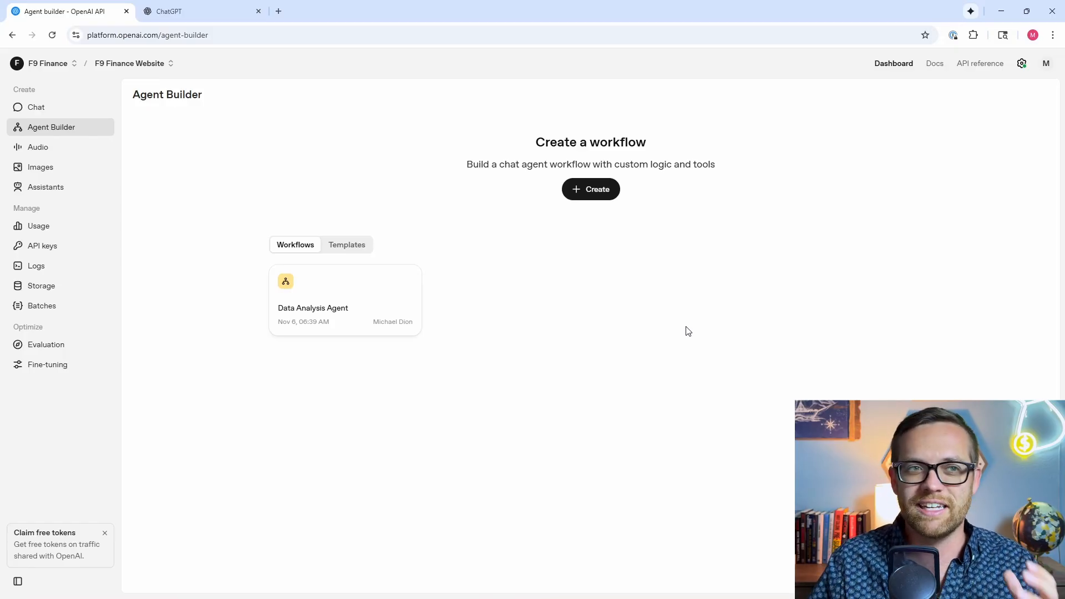
Create a new blank workflow and check the Start node's input settings.
{"action": "left_click", "coordinate": [594, 189]}
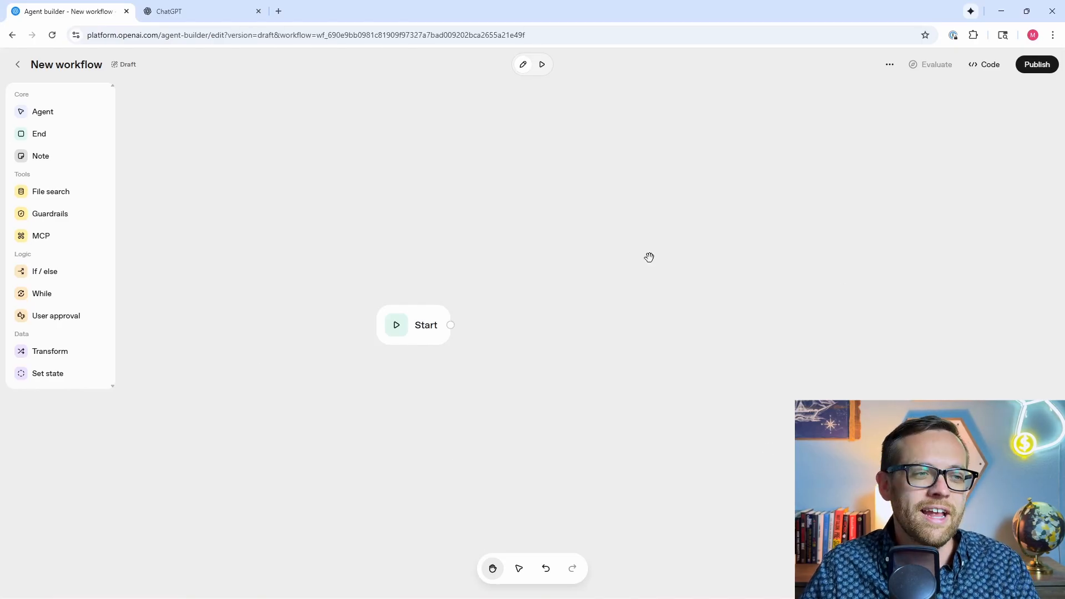
{"action": "left_click", "coordinate": [420, 336]}
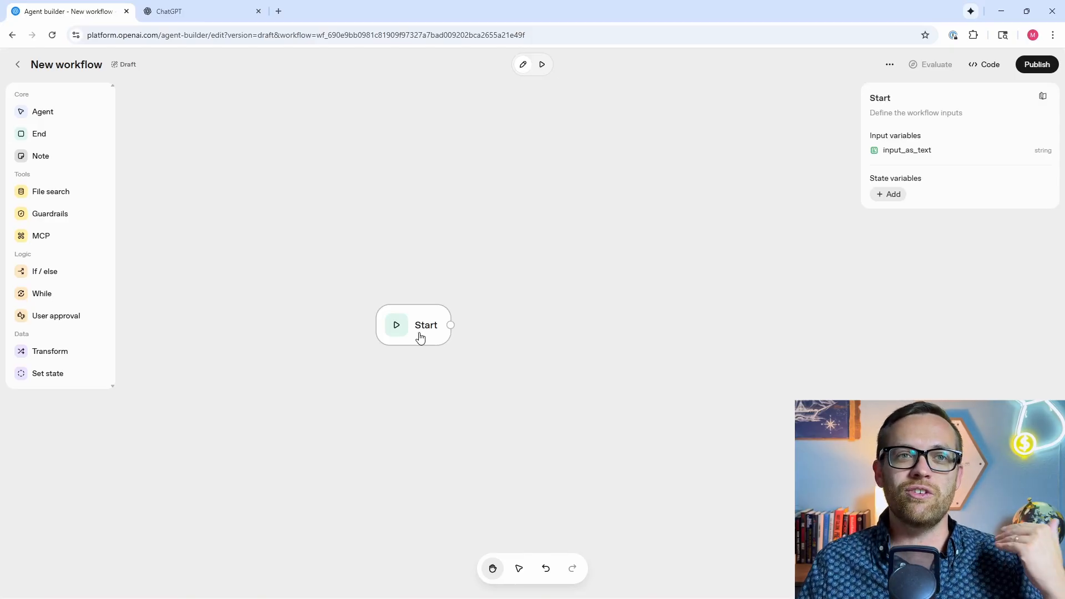
{"action": "left_click", "coordinate": [590, 303]}
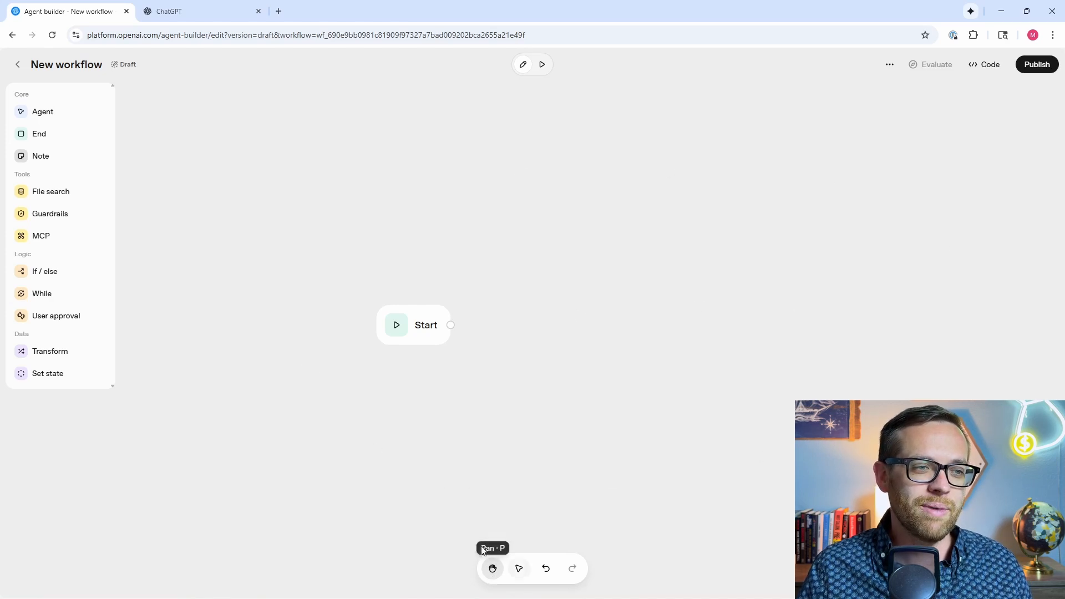
Try the Select and Pan tools on the canvas without changing the workflow.
{"action": "left_click_drag", "start_coordinate": [583, 391], "coordinate": [561, 391]}
{"action": "left_click", "coordinate": [520, 570]}
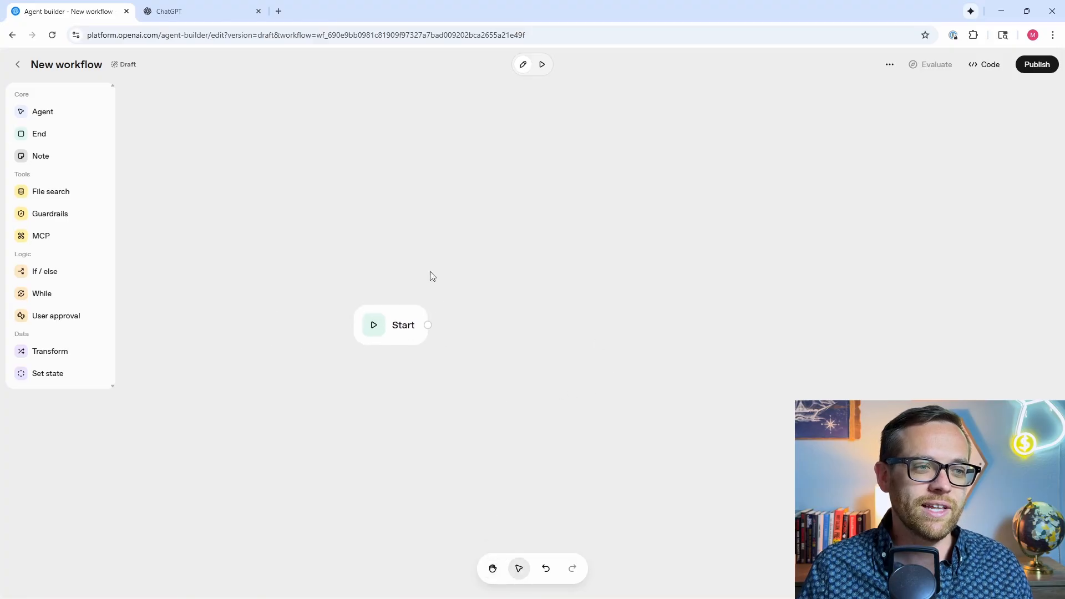
{"action": "left_click", "coordinate": [492, 568]}
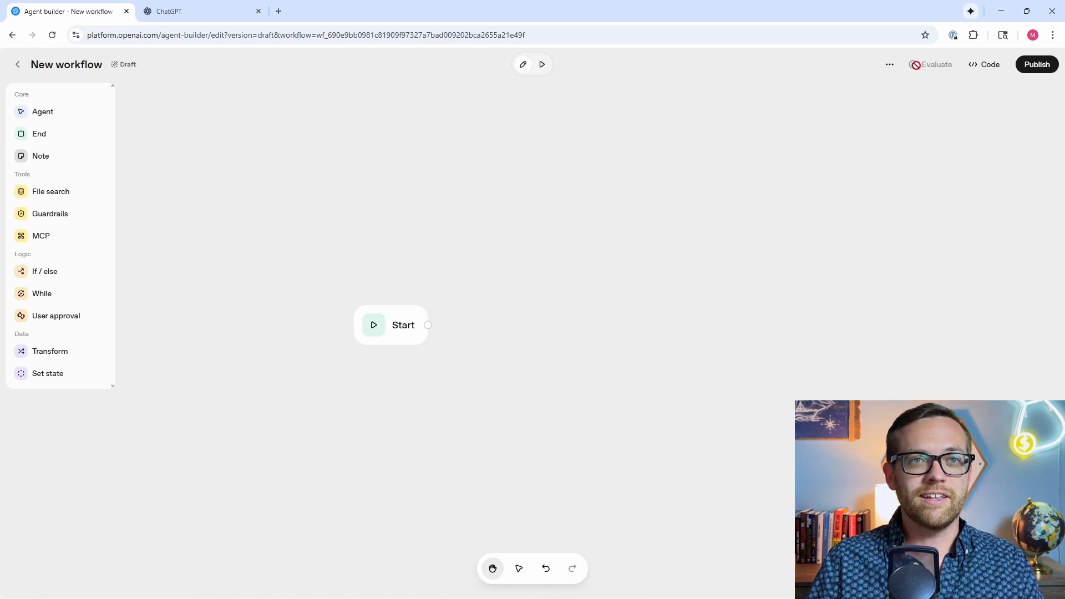
Rename the workflow to 'Data Analysis Agent (Tutorial)' and check the Start node shows input_as_text.
{"action": "left_click", "coordinate": [889, 65]}
{"action": "left_click", "coordinate": [892, 106]}
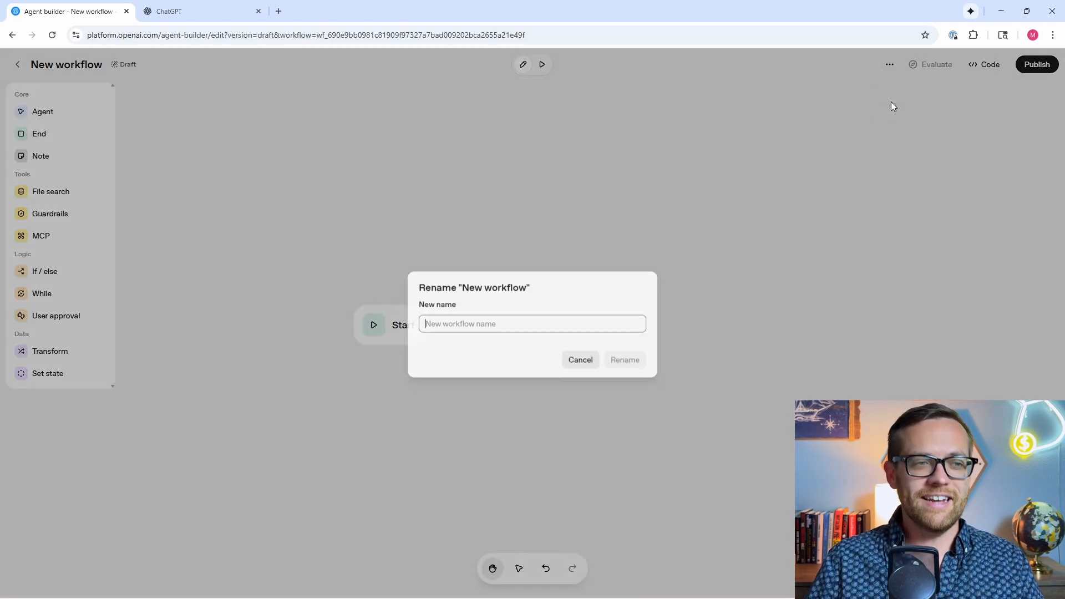
{"action": "type", "text": "Data Analysis A"}
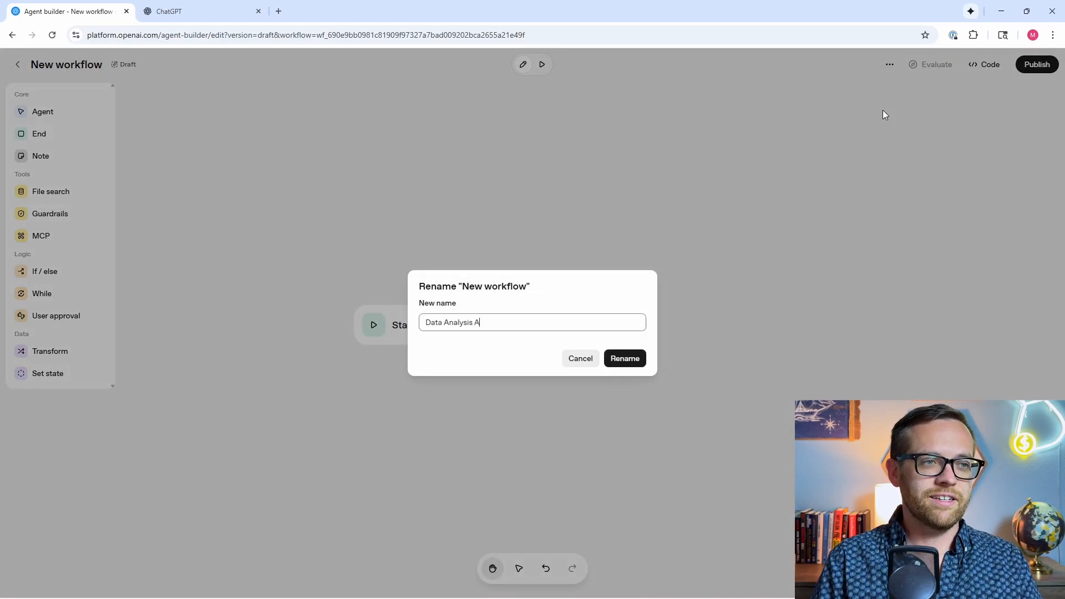
{"action": "type", "text": "gent (Tuto"}
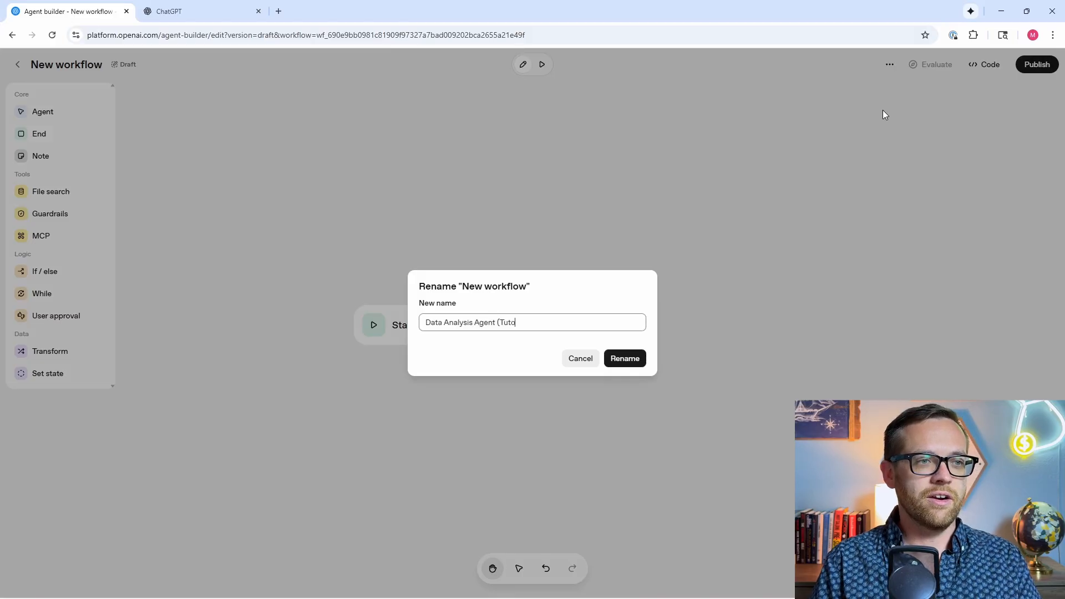
{"action": "type", "text": "rial)"}
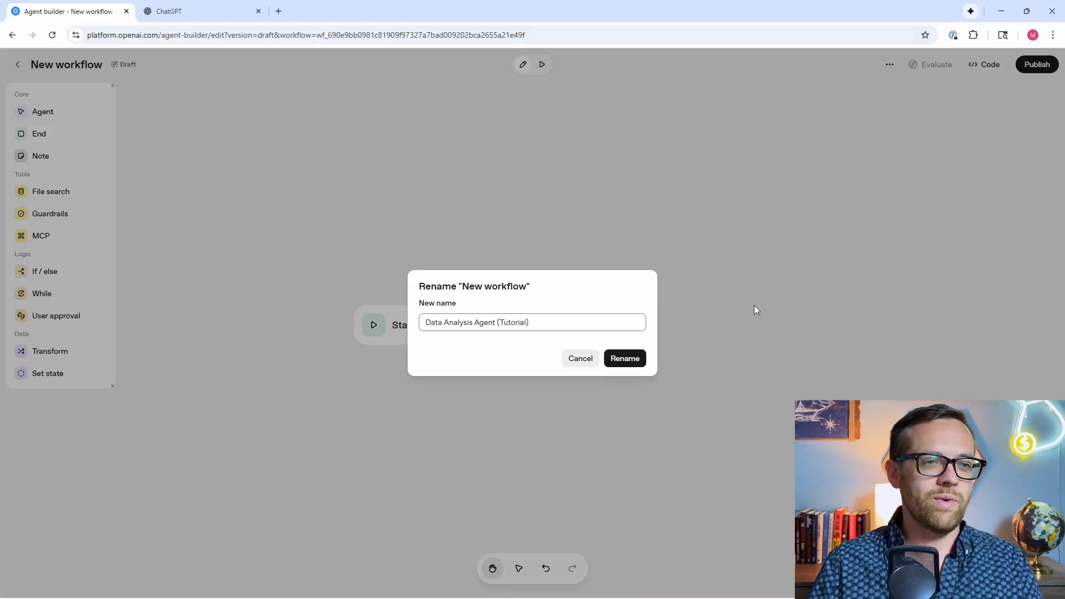
{"action": "left_click", "coordinate": [625, 358]}
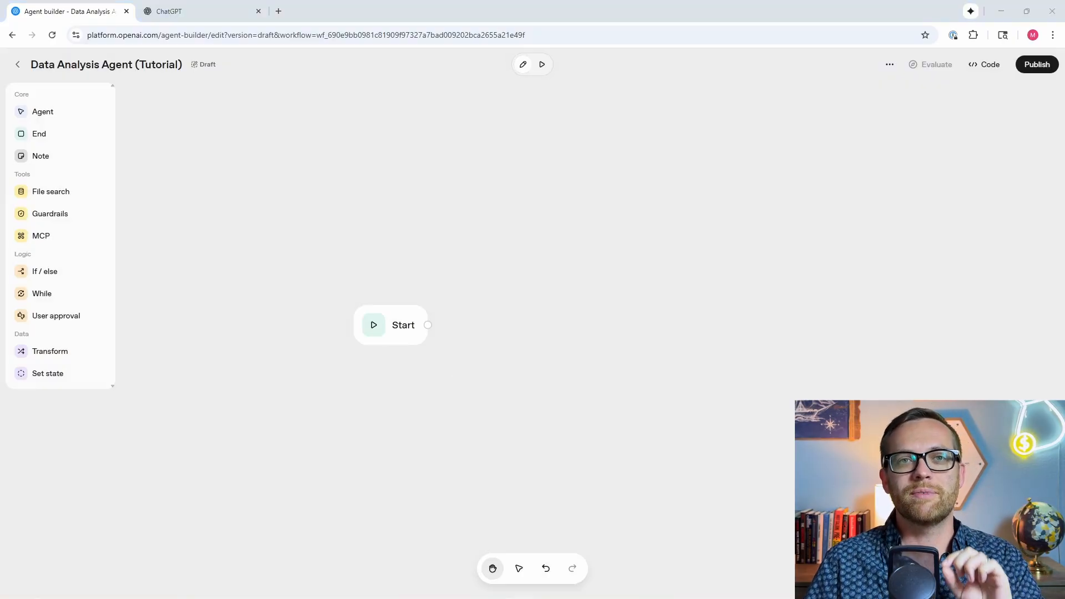
{"action": "left_click", "coordinate": [373, 321]}
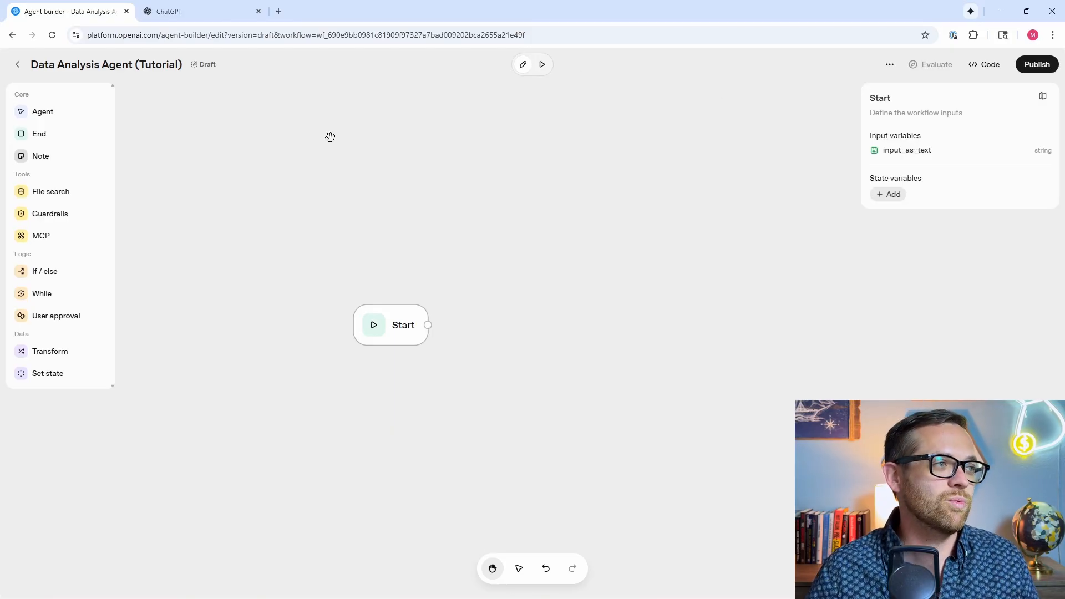
Add a Guardrails node after Start with PII and Moderation checks turned on.
{"action": "mouse_move", "coordinate": [46, 213]}
{"action": "left_mouse_down"}
{"action": "mouse_move", "coordinate": [221, 195]}
{"action": "mouse_move", "coordinate": [516, 326]}
{"action": "left_mouse_up"}
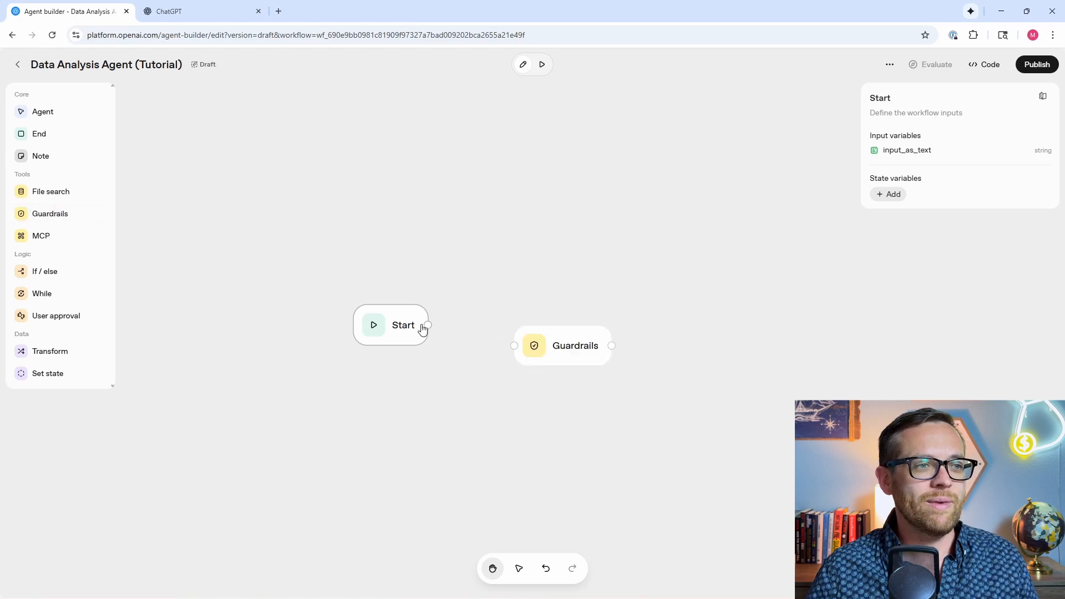
{"action": "mouse_move", "coordinate": [427, 325]}
{"action": "left_mouse_down"}
{"action": "mouse_move", "coordinate": [515, 345]}
{"action": "mouse_move", "coordinate": [517, 317]}
{"action": "left_mouse_up"}
{"action": "left_click", "coordinate": [539, 338]}
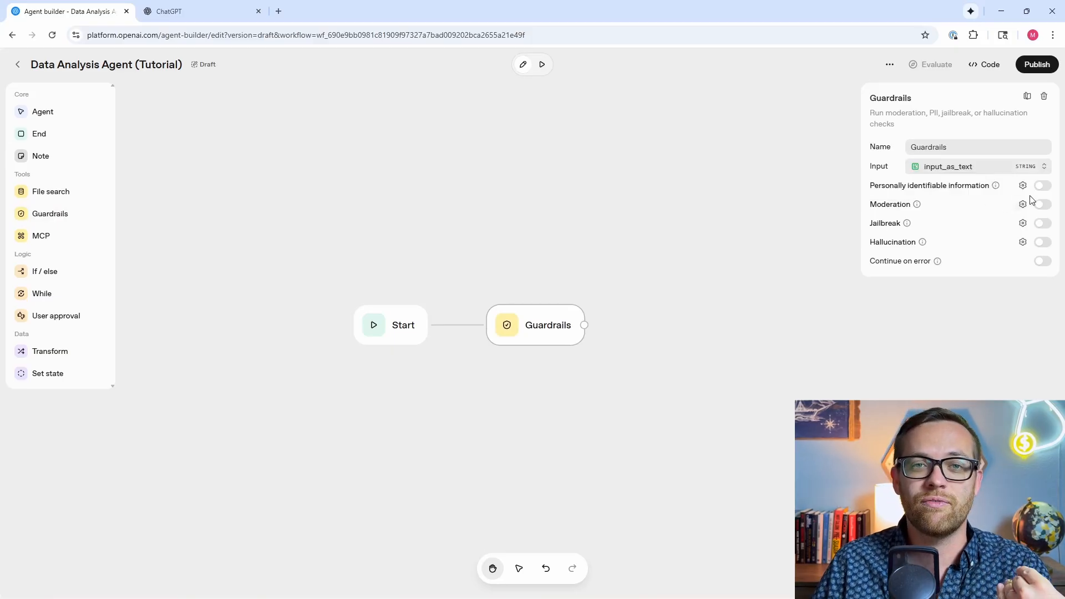
{"action": "left_click", "coordinate": [1043, 186]}
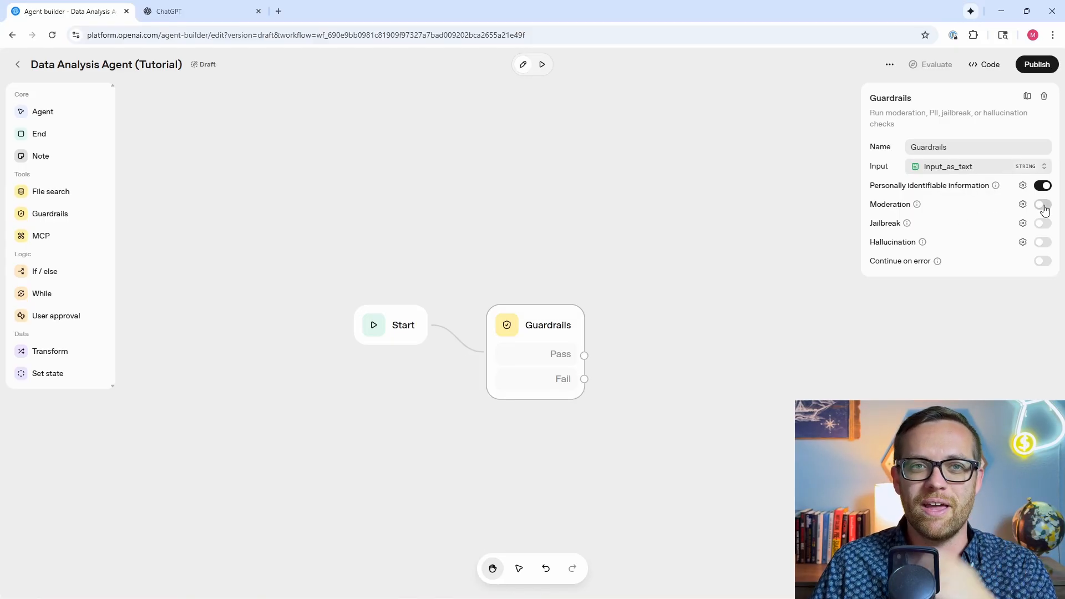
{"action": "left_click", "coordinate": [1043, 204]}
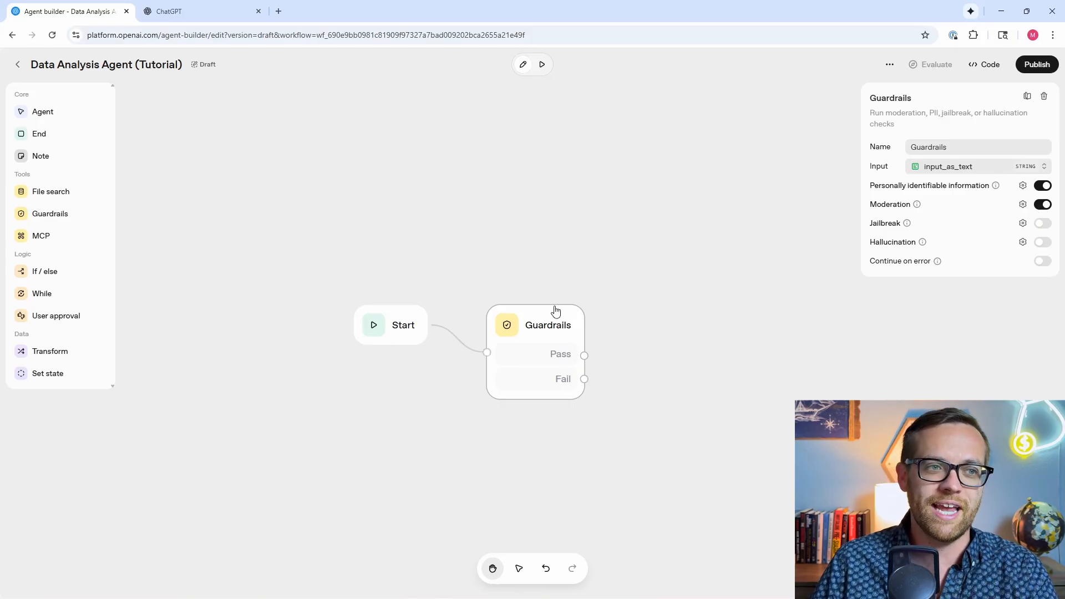
{"action": "left_click_drag", "start_coordinate": [556, 316], "coordinate": [550, 290]}
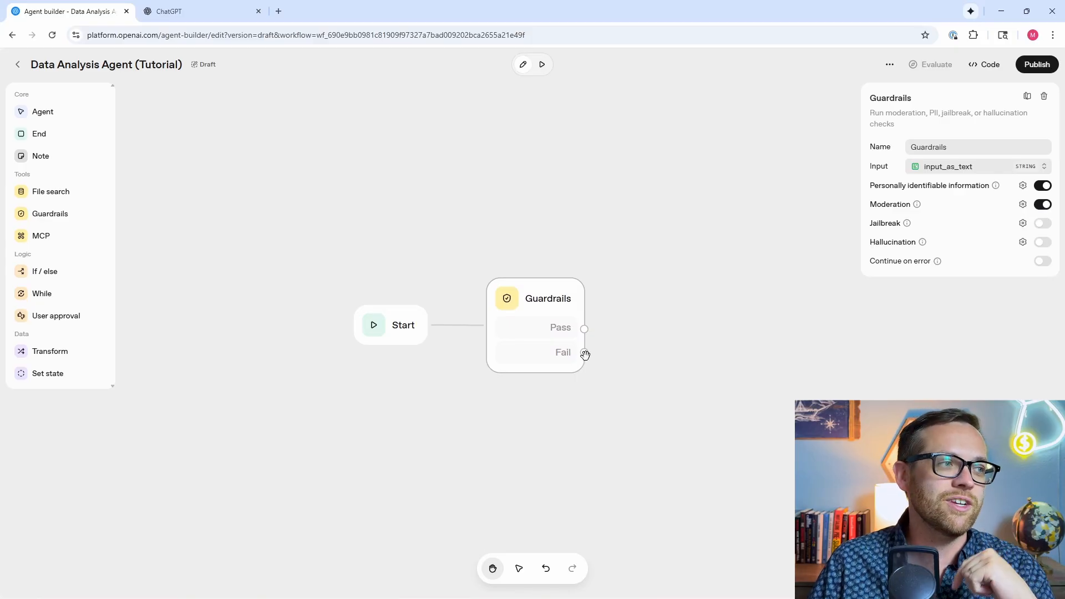
Add an End node and route the Guardrails Fail output to it.
{"action": "mouse_move", "coordinate": [39, 134]}
{"action": "left_mouse_down"}
{"action": "mouse_move", "coordinate": [546, 250]}
{"action": "mouse_move", "coordinate": [706, 420]}
{"action": "left_mouse_up"}
{"action": "mouse_move", "coordinate": [585, 352]}
{"action": "left_mouse_down"}
{"action": "mouse_move", "coordinate": [649, 415]}
{"action": "mouse_move", "coordinate": [674, 419]}
{"action": "left_mouse_up"}
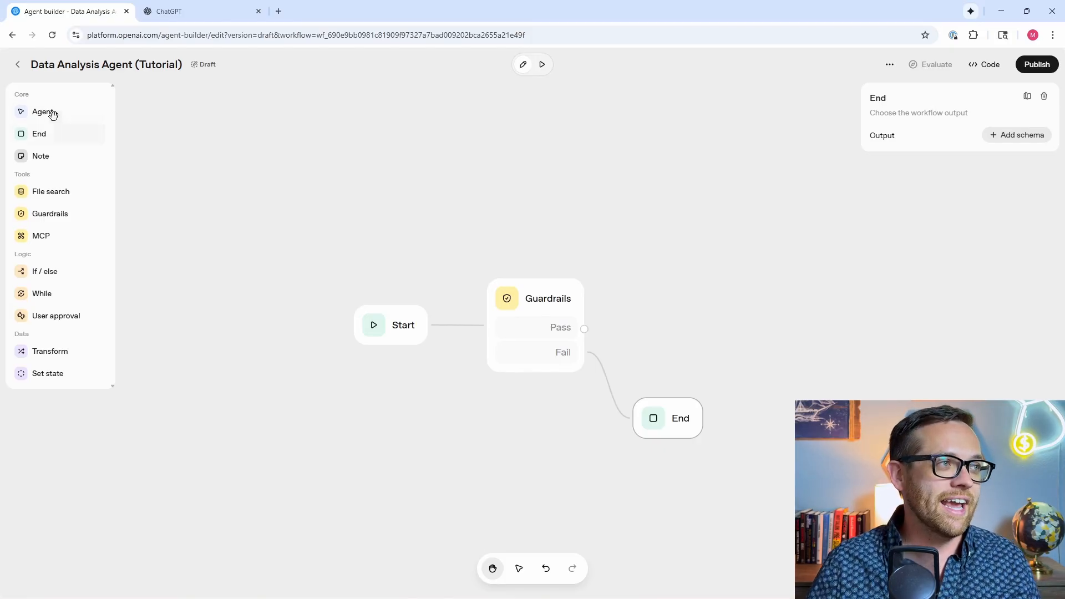
Add an Agent node on the Guardrails Pass output and name it 'Select Domain'.
{"action": "mouse_move", "coordinate": [52, 114]}
{"action": "left_mouse_down"}
{"action": "mouse_move", "coordinate": [724, 316]}
{"action": "mouse_move", "coordinate": [585, 328]}
{"action": "left_mouse_up"}
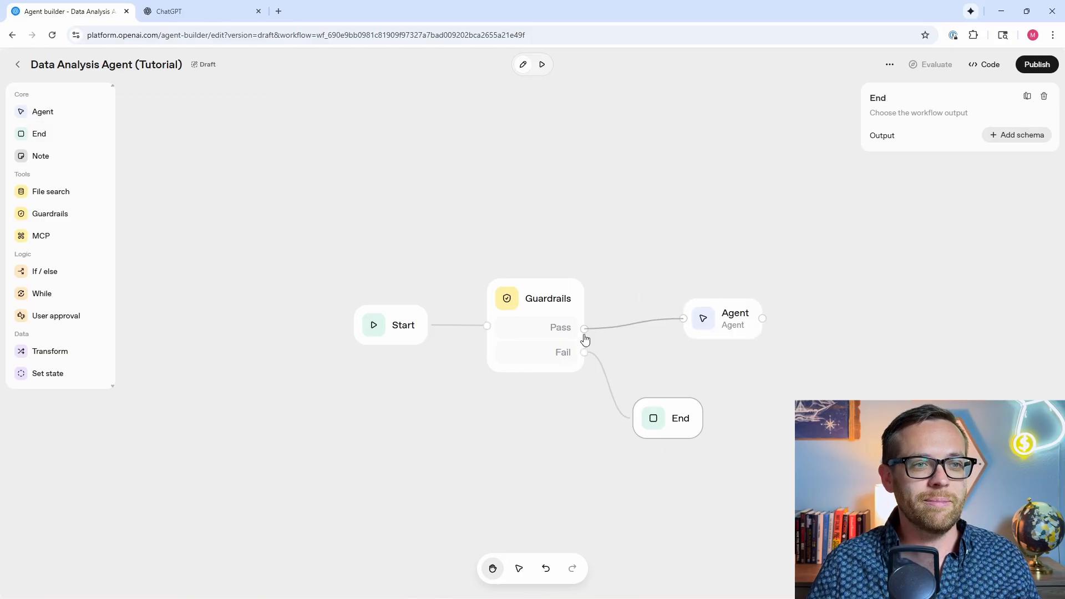
{"action": "left_click_drag", "start_coordinate": [725, 319], "coordinate": [673, 297]}
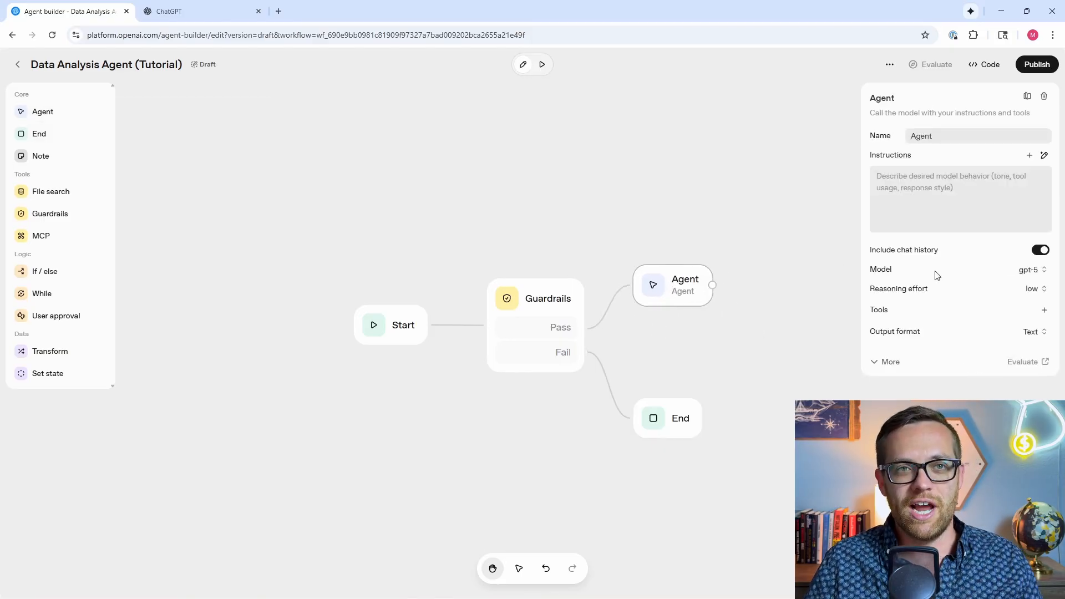
{"action": "double_click", "coordinate": [949, 134]}
{"action": "type", "text": "Select "}
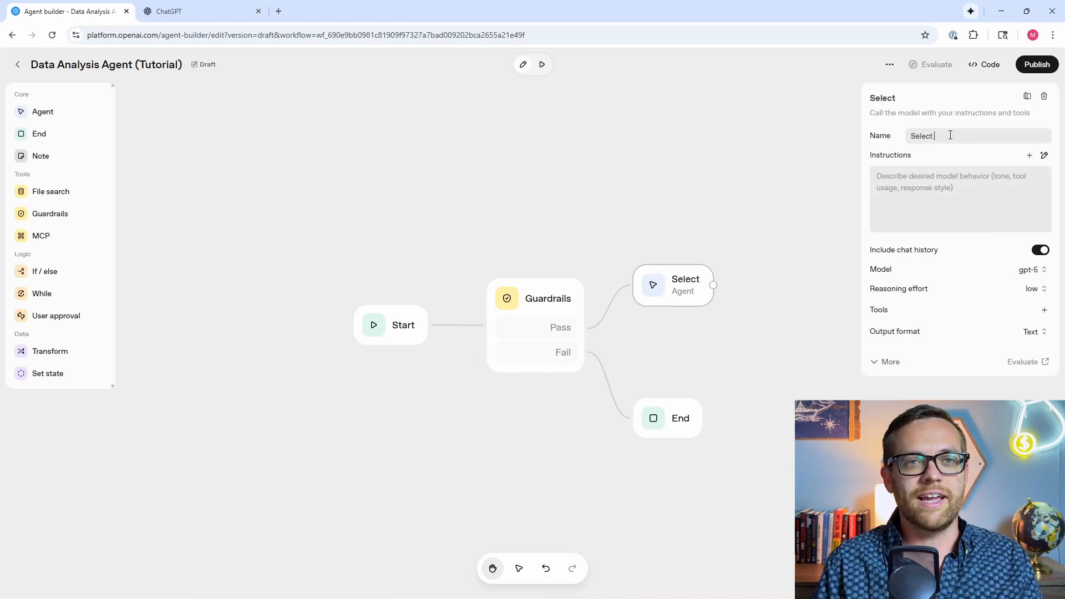
{"action": "type", "text": "Domain"}
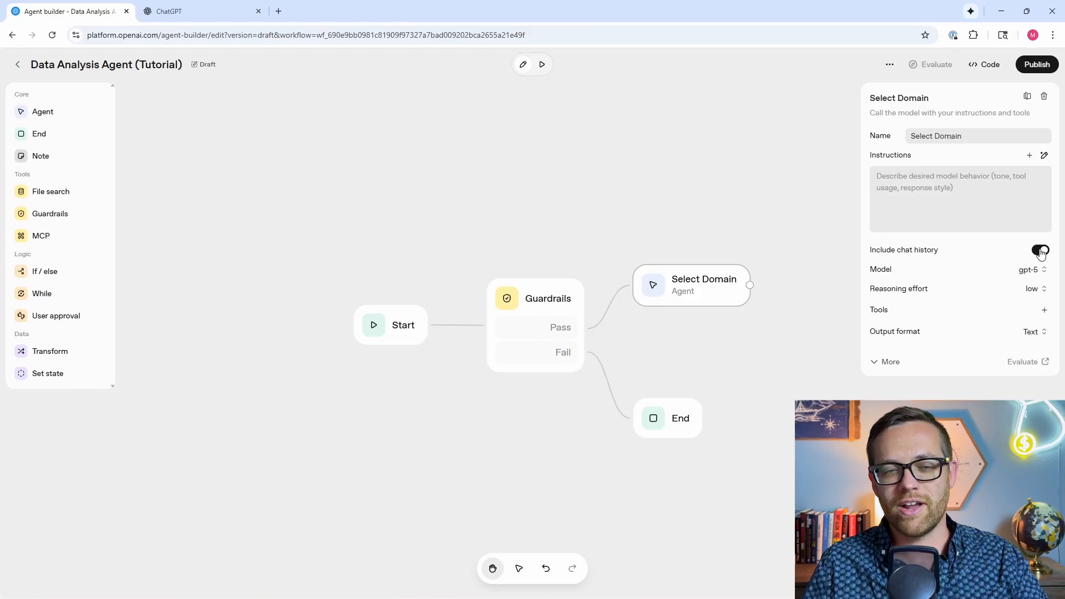
{"action": "left_click", "coordinate": [1041, 251]}
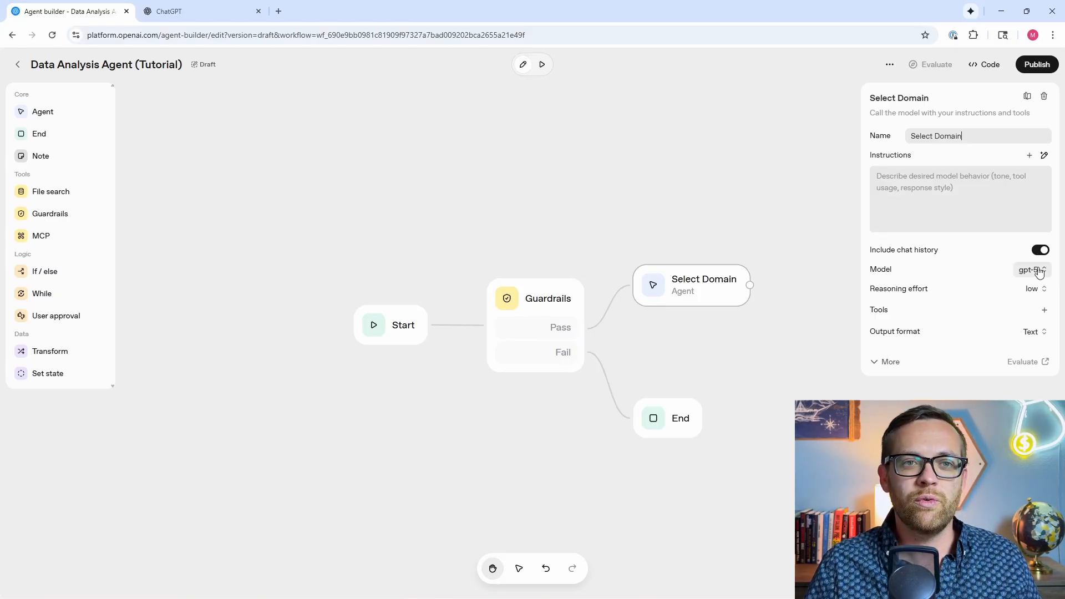
Set Select Domain's reasoning effort to medium and switch over to ChatGPT.
{"action": "left_click", "coordinate": [1035, 288]}
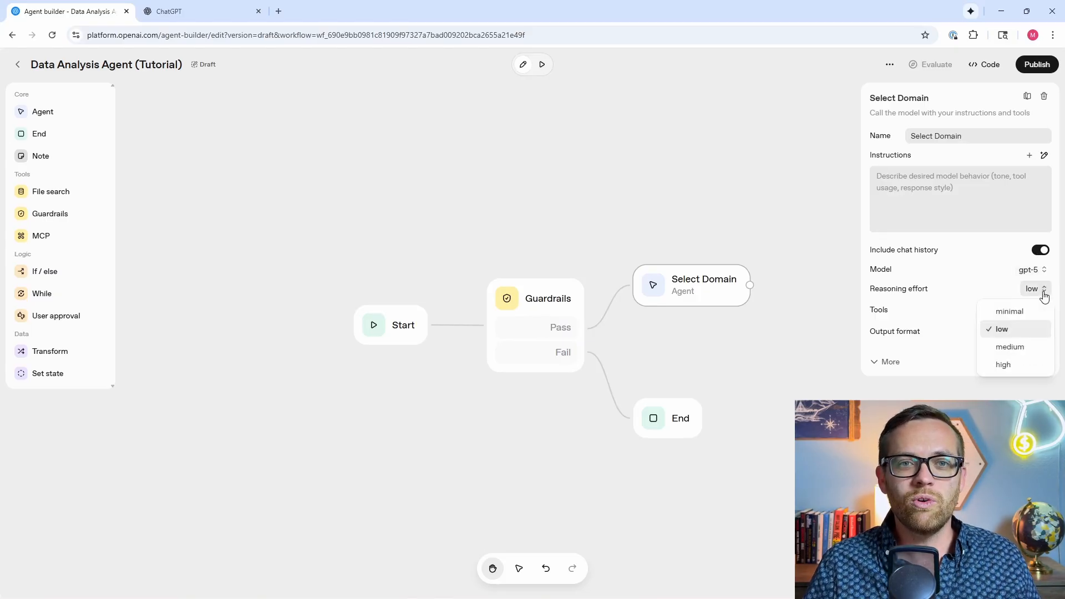
{"action": "left_click", "coordinate": [1036, 350]}
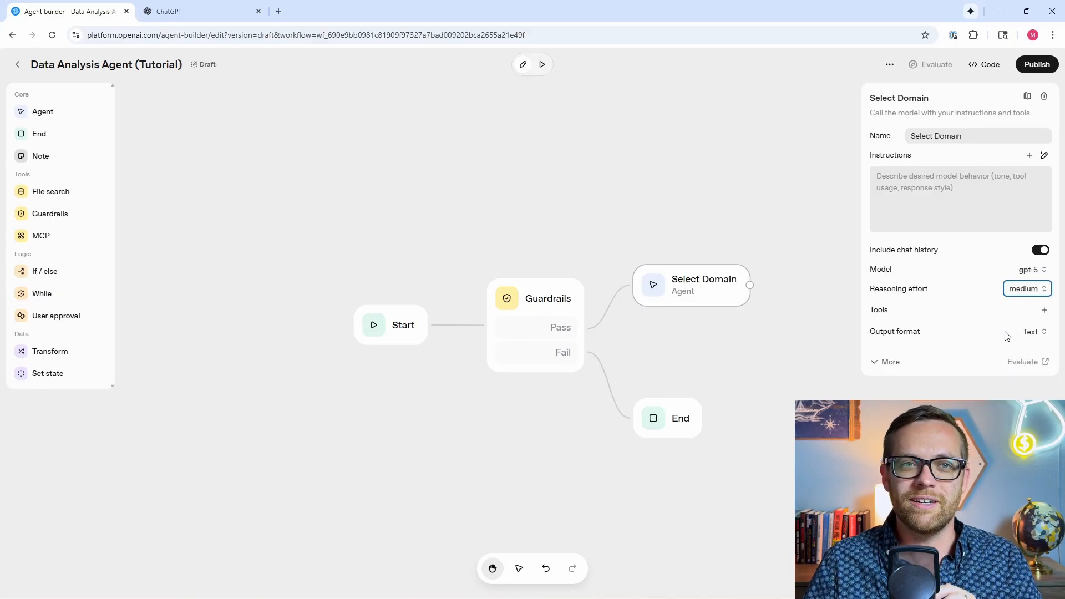
{"action": "mouse_move", "coordinate": [957, 196]}
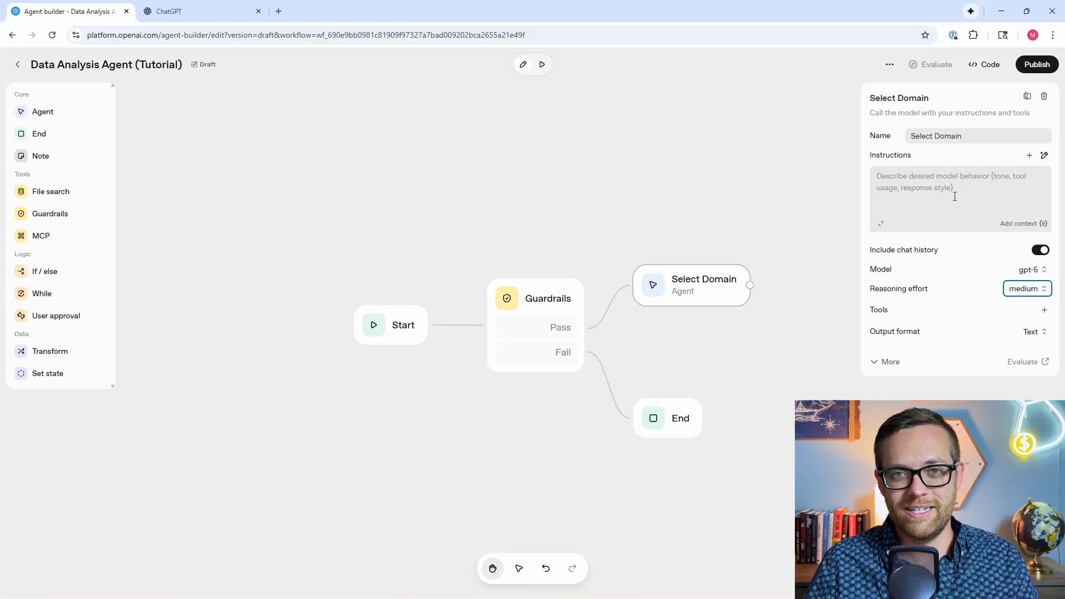
{"action": "key", "text": "ctrl+Tab"}
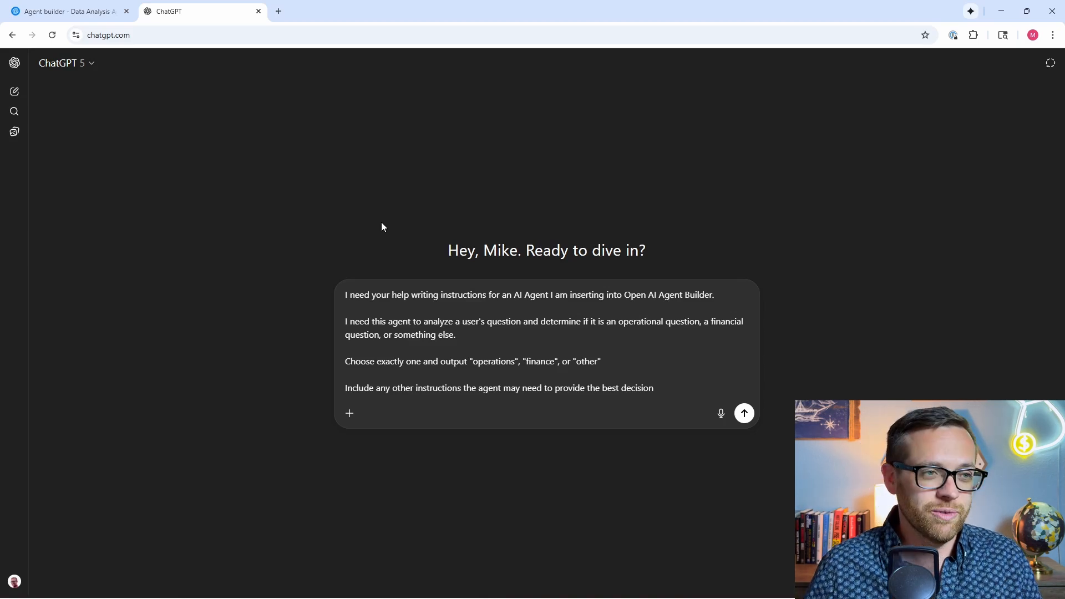
Send the prompt and select the generated classifier instructions through the 'Classify as other' criteria.
{"action": "left_click", "coordinate": [745, 412]}
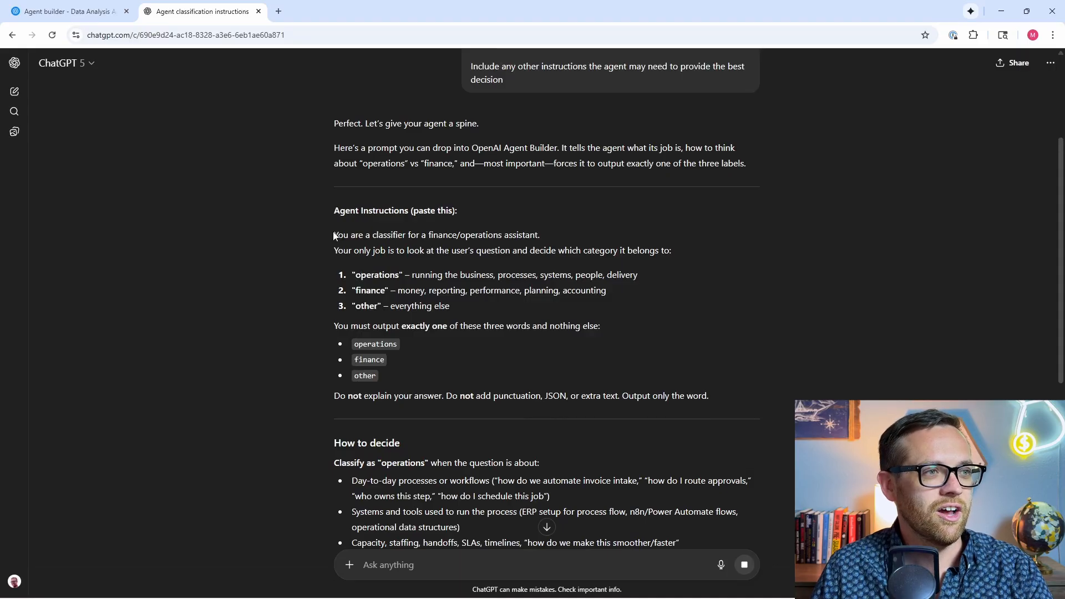
{"action": "mouse_move", "coordinate": [333, 235]}
{"action": "left_mouse_down"}
{"action": "mouse_move", "coordinate": [423, 249]}
{"action": "mouse_move", "coordinate": [716, 543]}
{"action": "left_mouse_up"}
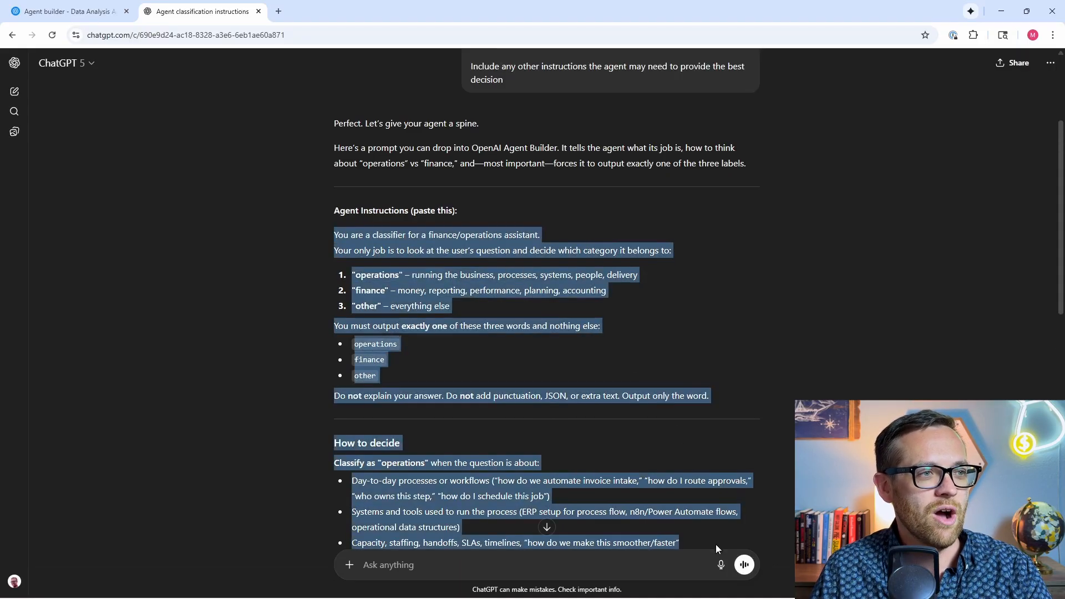
{"action": "mouse_move", "coordinate": [715, 543]}
{"action": "left_mouse_down"}
{"action": "mouse_move", "coordinate": [719, 564]}
{"action": "mouse_move", "coordinate": [714, 541]}
{"action": "left_mouse_up"}
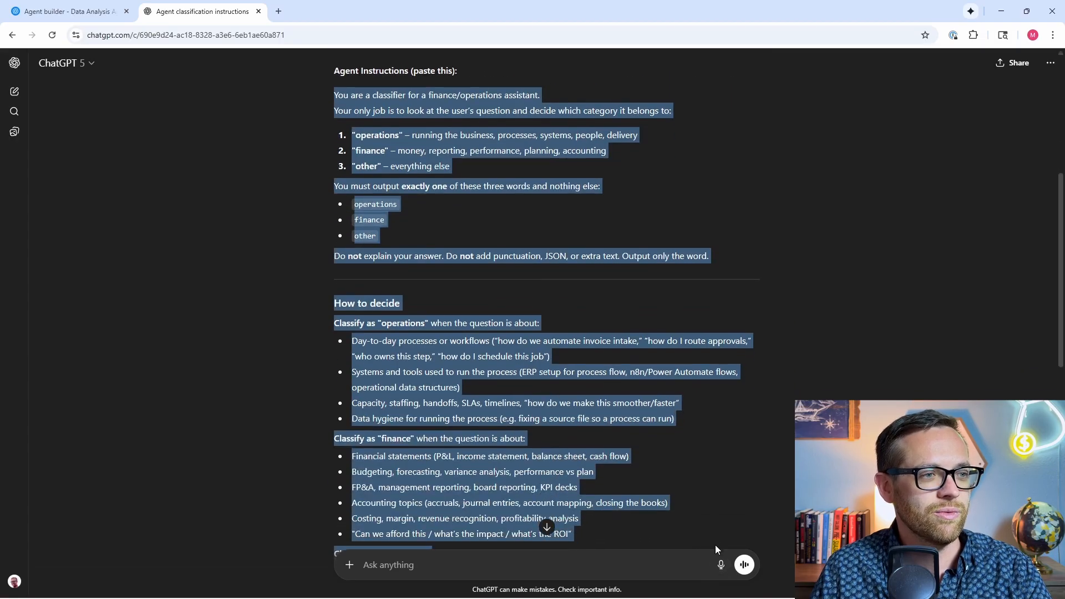
{"action": "left_click_drag", "start_coordinate": [714, 540], "coordinate": [715, 546]}
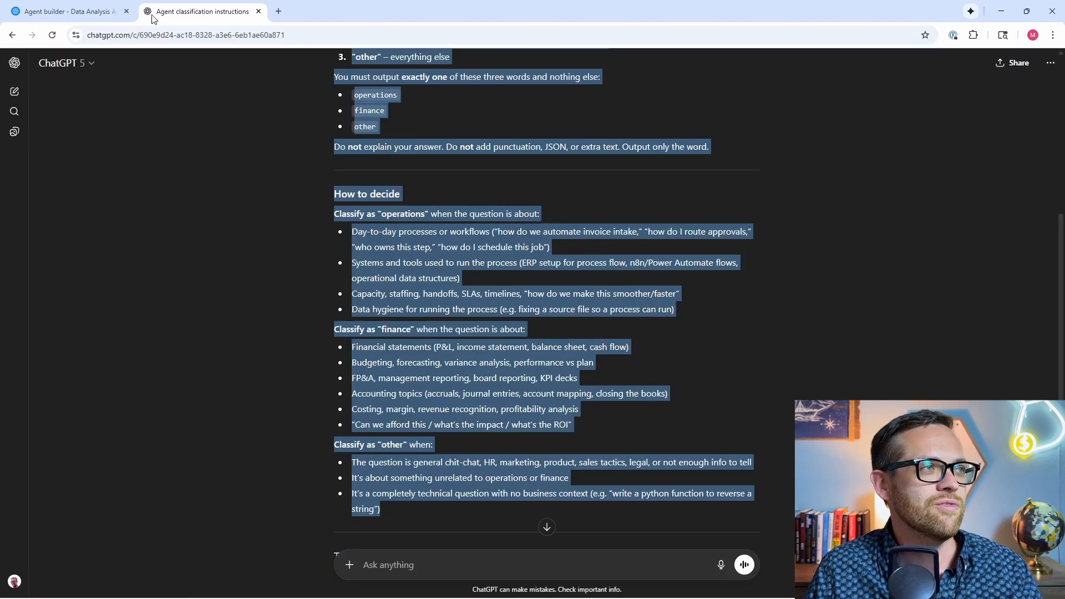
Paste the ChatGPT classifier text into Select Domain's Instructions field.
{"action": "left_click", "coordinate": [67, 11]}
{"action": "left_click", "coordinate": [885, 201]}
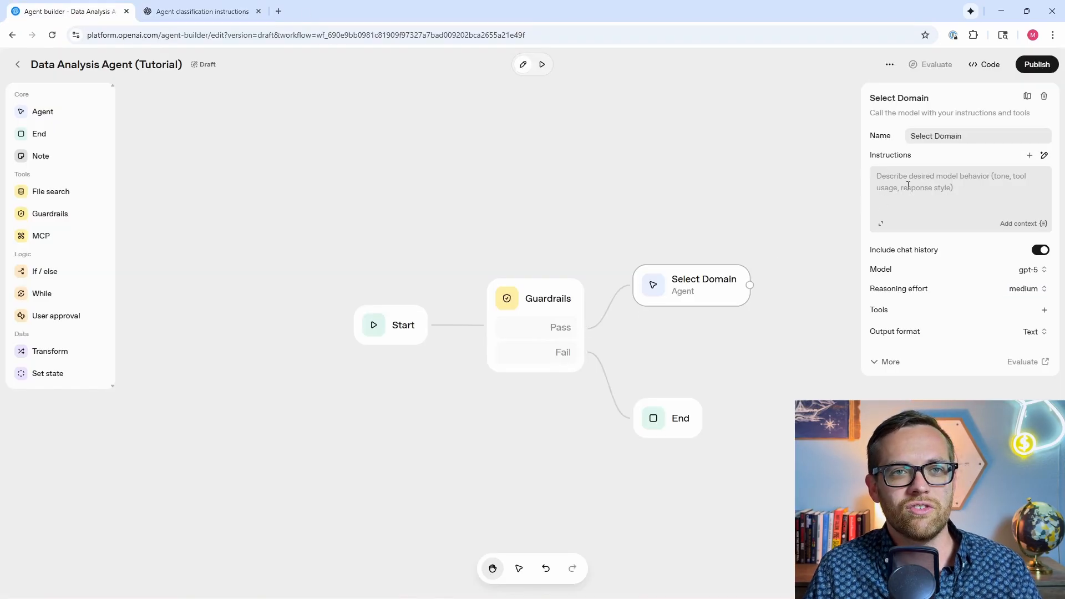
{"action": "key", "text": "ctrl+v"}
{"action": "scroll", "coordinate": [930, 199], "scroll_direction": "down", "scroll_amount": 5}
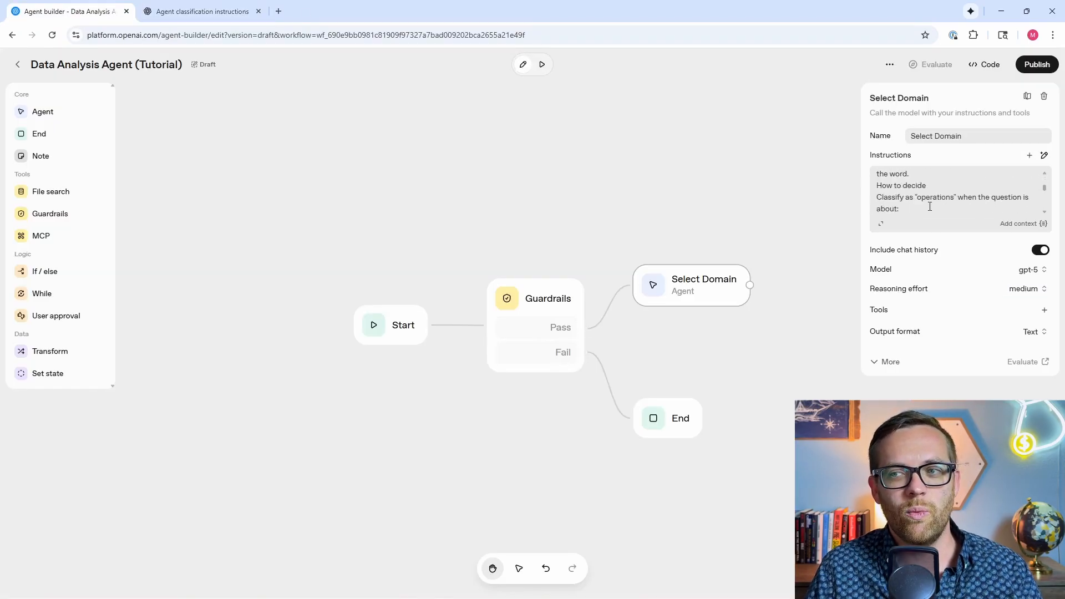
{"action": "scroll", "coordinate": [929, 205], "scroll_direction": "up", "scroll_amount": 5}
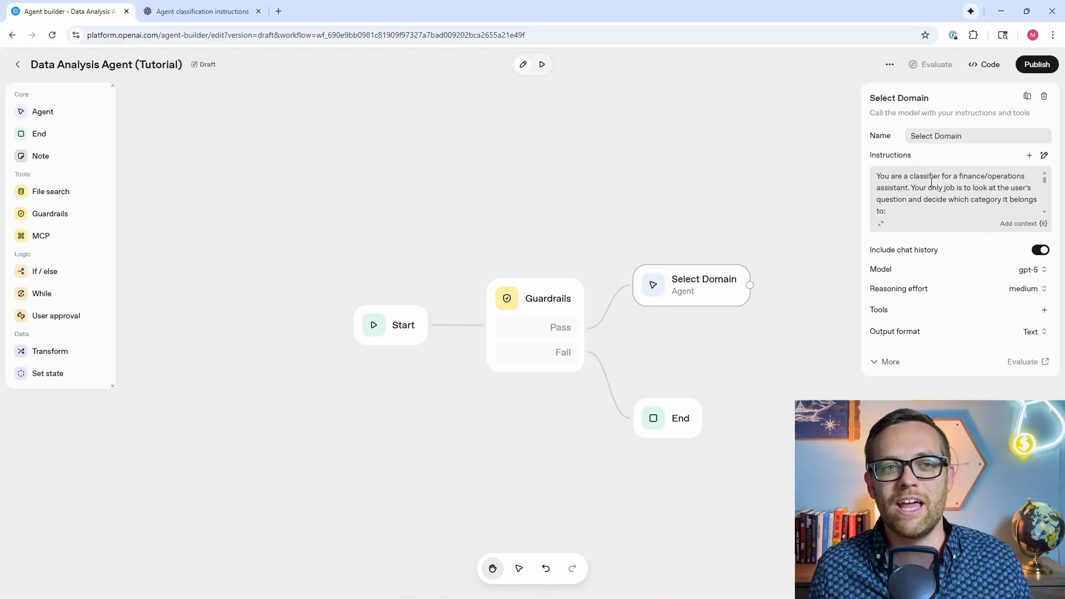
Place an If/else node after Select Domain with its Else branch routed to a new End node.
{"action": "left_click_drag", "start_coordinate": [750, 386], "coordinate": [592, 398]}
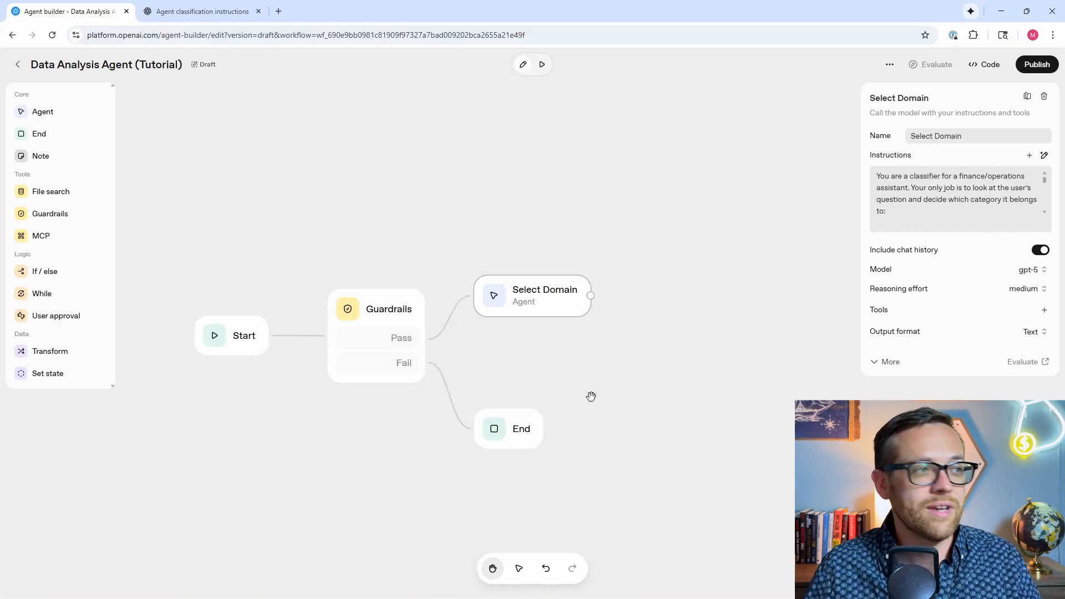
{"action": "mouse_move", "coordinate": [44, 272]}
{"action": "left_mouse_down"}
{"action": "mouse_move", "coordinate": [681, 308]}
{"action": "mouse_move", "coordinate": [695, 350]}
{"action": "left_mouse_up"}
{"action": "left_click_drag", "start_coordinate": [590, 296], "coordinate": [696, 388]}
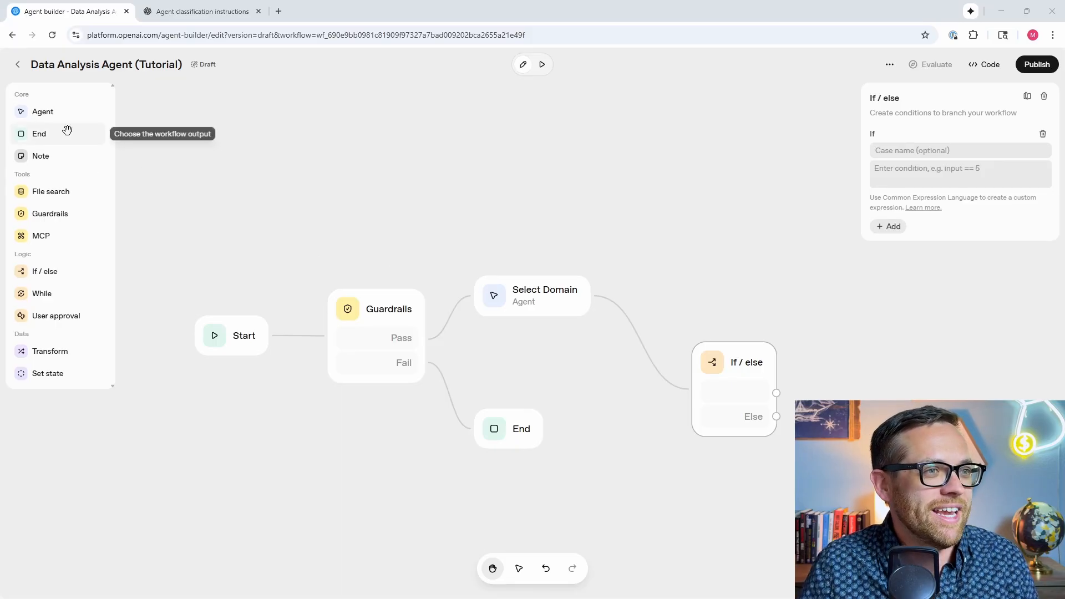
{"action": "left_click_drag", "start_coordinate": [51, 133], "coordinate": [820, 393]}
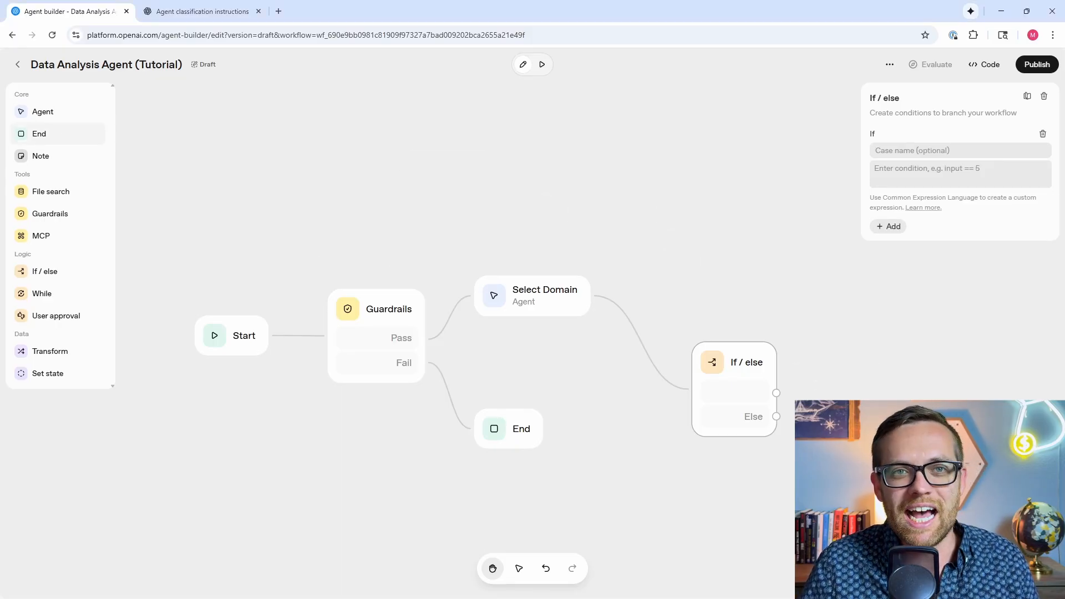
{"action": "left_click", "coordinate": [787, 414]}
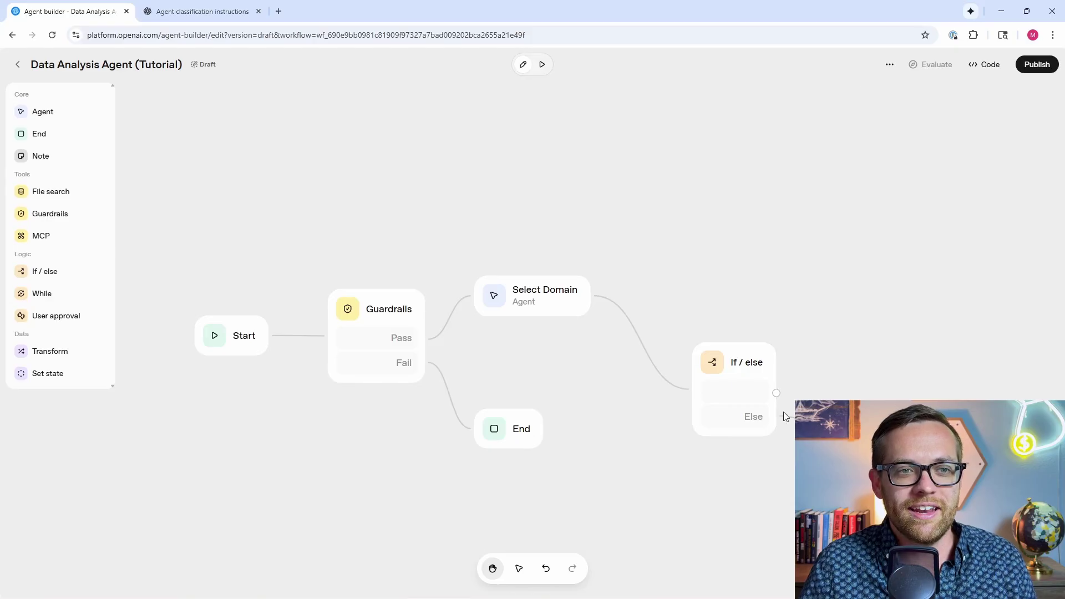
{"action": "left_click", "coordinate": [755, 370]}
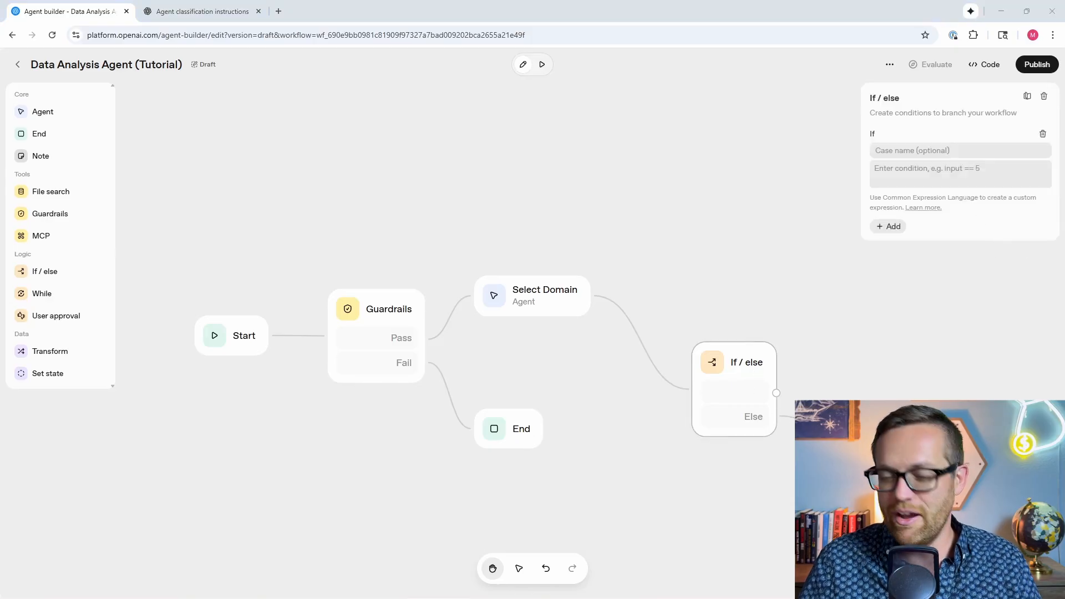
Add input.output_parsed.domain conditions for "operations" and "finance" to the If/else node.
{"action": "left_click", "coordinate": [900, 177]}
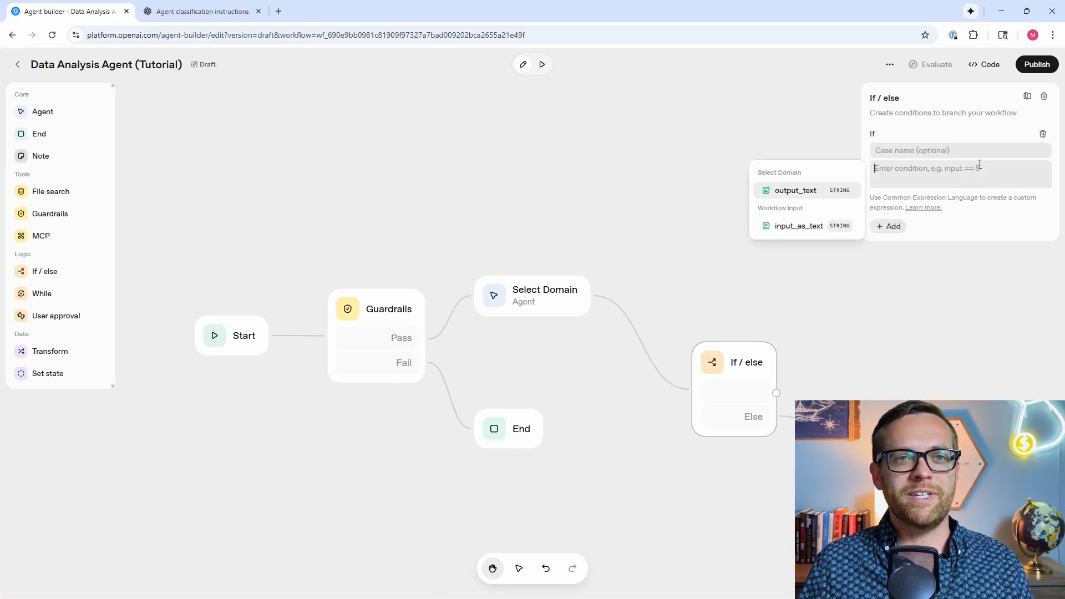
{"action": "type", "text": "input.output_parsed.domain == \"operations\""}
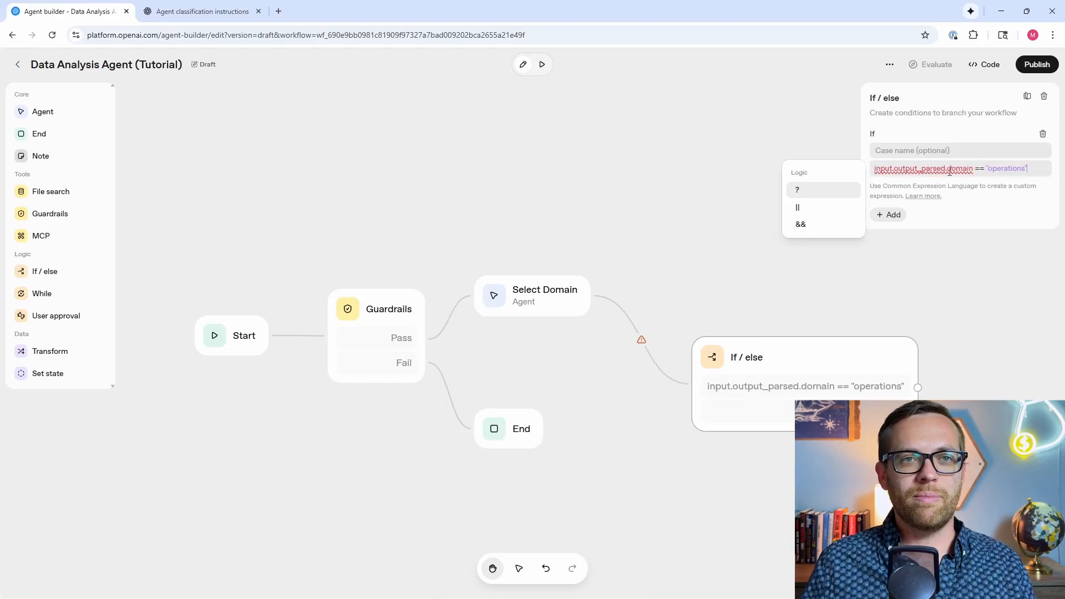
{"action": "left_click", "coordinate": [891, 215]}
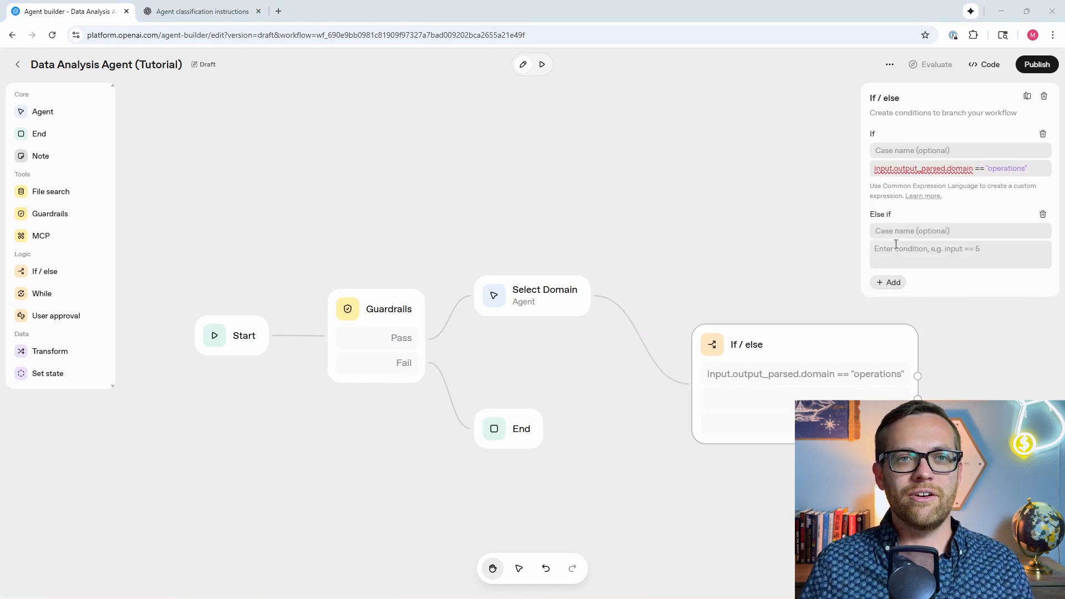
{"action": "type", "text": "input.output_parsed.domain == \"finance\""}
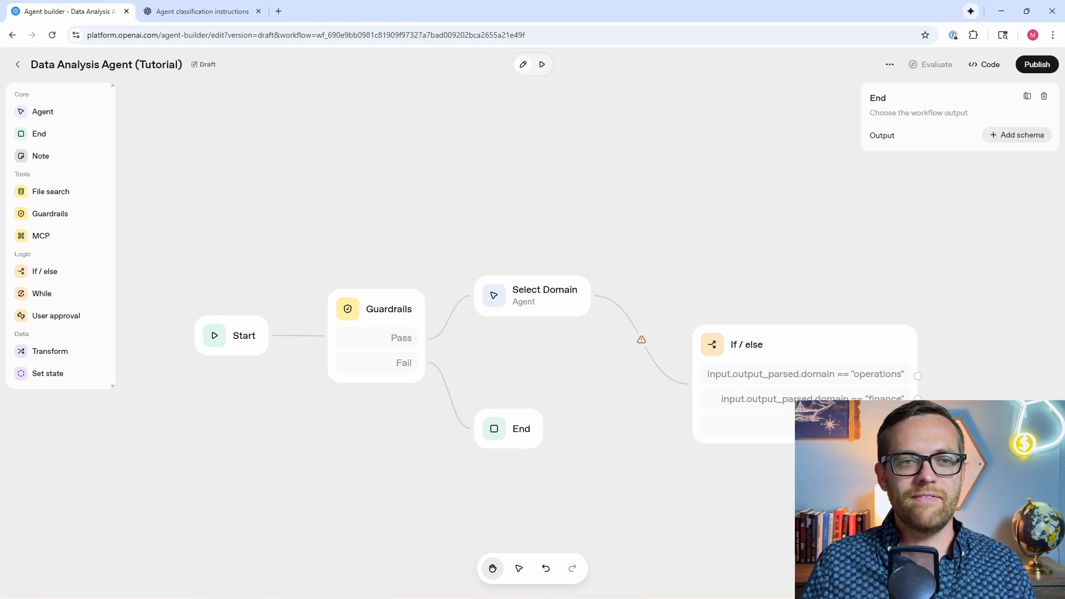
{"action": "left_click", "coordinate": [744, 344]}
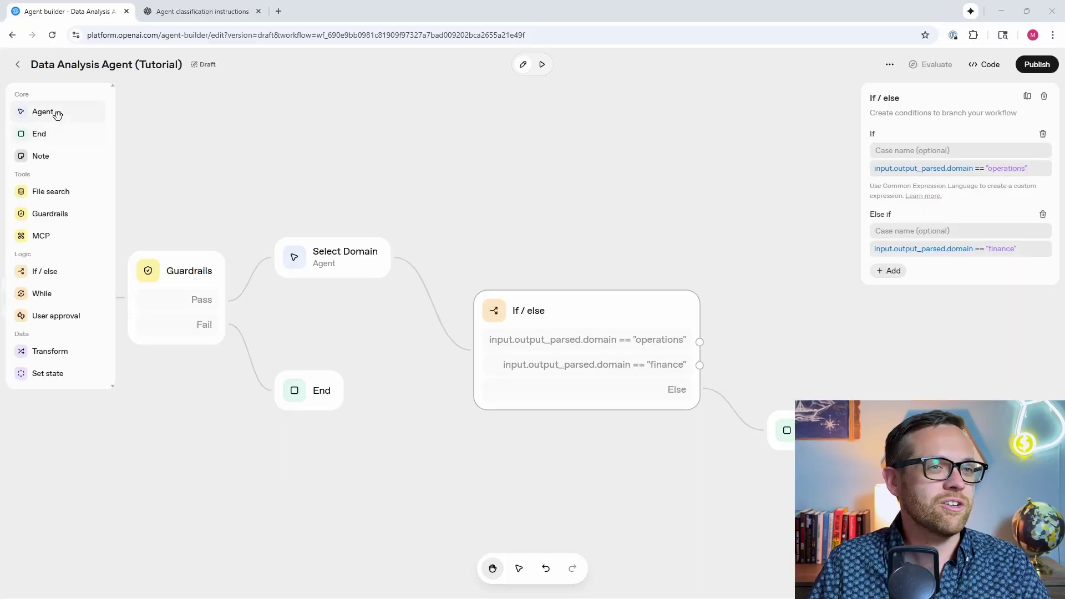
Attach new Agent nodes to the operations and finance branches, moving the End node lower.
{"action": "left_click_drag", "start_coordinate": [43, 112], "coordinate": [813, 272]}
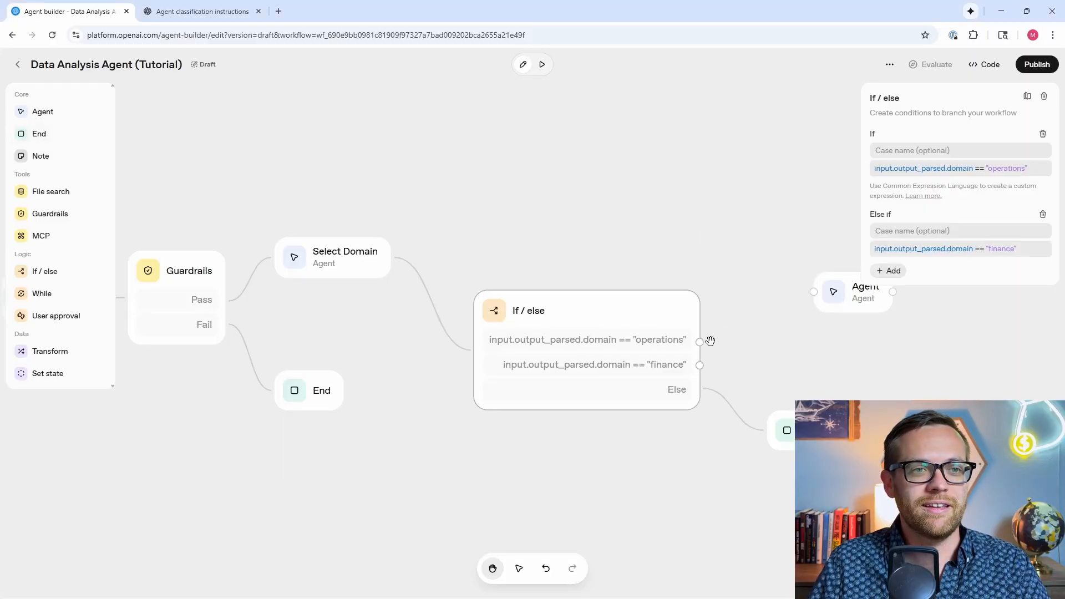
{"action": "left_click_drag", "start_coordinate": [699, 340], "coordinate": [820, 292]}
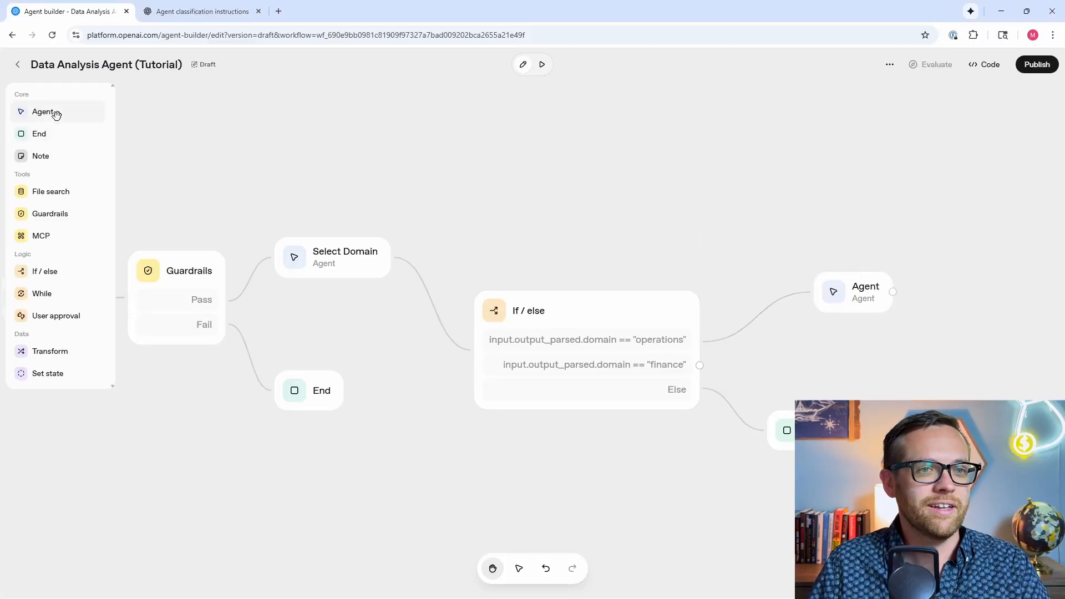
{"action": "mouse_move", "coordinate": [75, 116]}
{"action": "left_mouse_down"}
{"action": "mouse_move", "coordinate": [870, 383]}
{"action": "mouse_move", "coordinate": [857, 375]}
{"action": "left_mouse_up"}
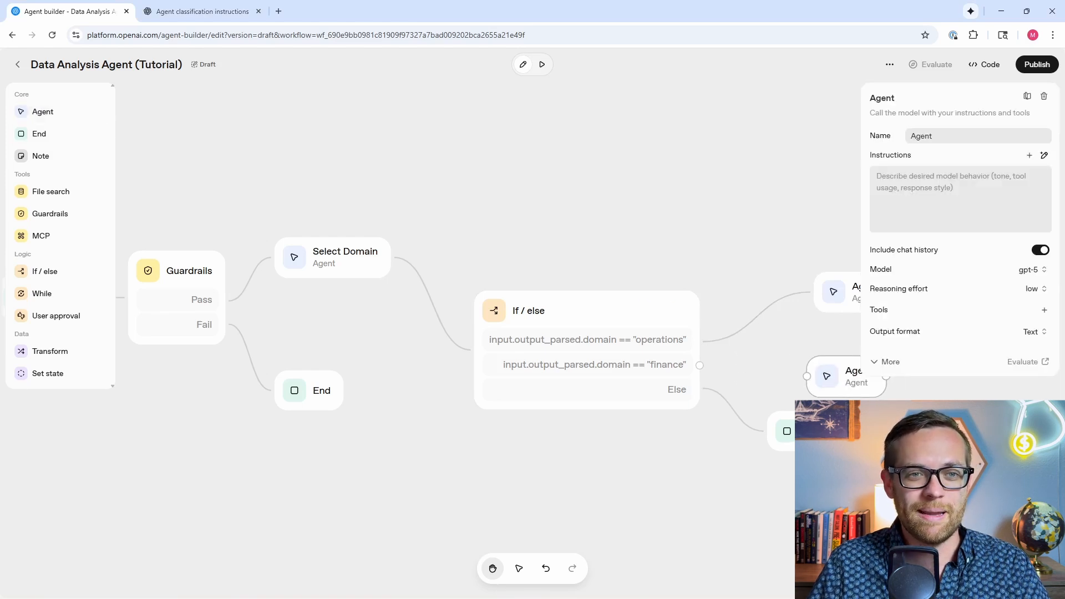
{"action": "left_click_drag", "start_coordinate": [787, 431], "coordinate": [787, 470]}
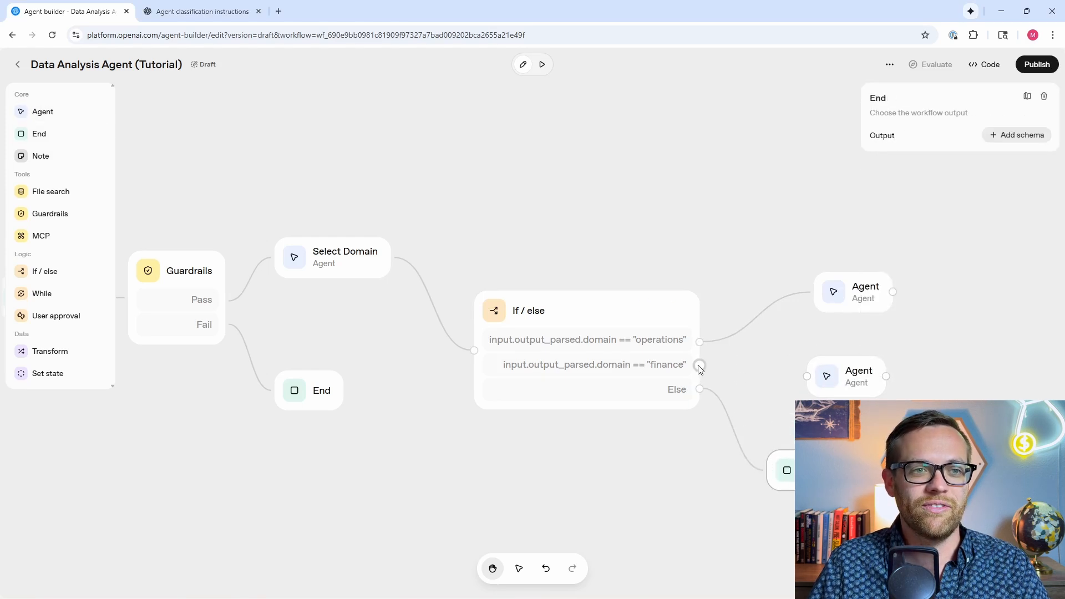
{"action": "left_click_drag", "start_coordinate": [699, 368], "coordinate": [808, 376]}
Give the Operations Agent medium reasoning effort, then return to ChatGPT for its instructions.
{"action": "left_click", "coordinate": [862, 295]}
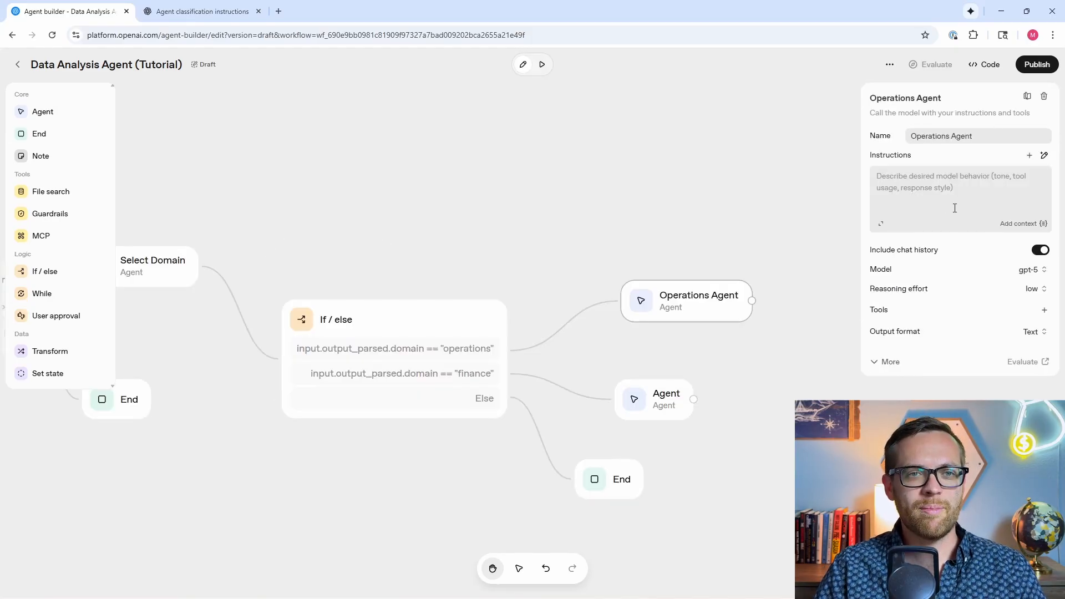
{"action": "left_click", "coordinate": [1034, 288]}
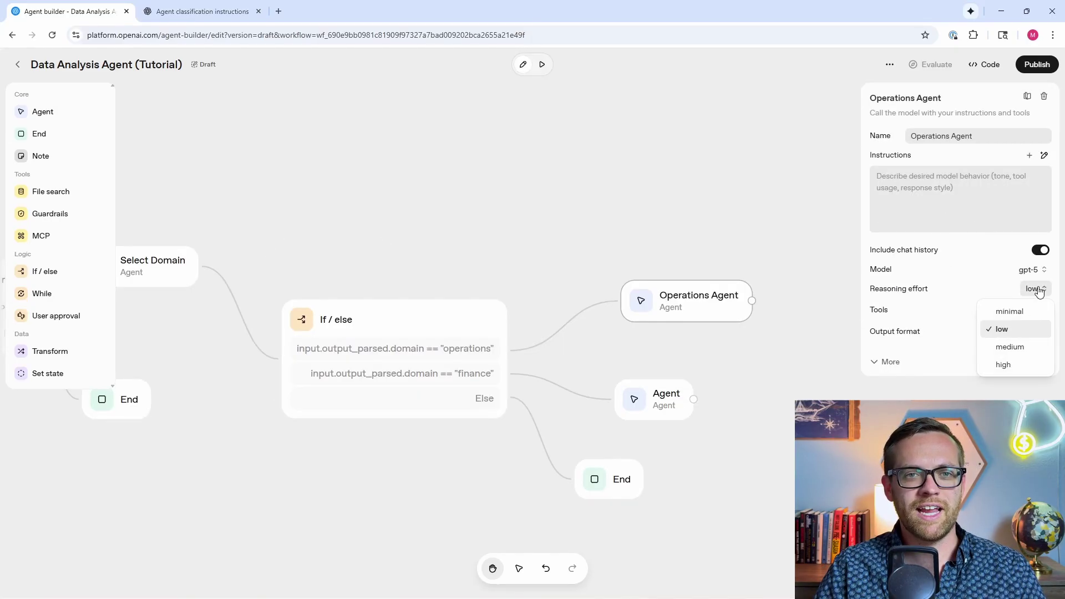
{"action": "left_click", "coordinate": [1034, 347]}
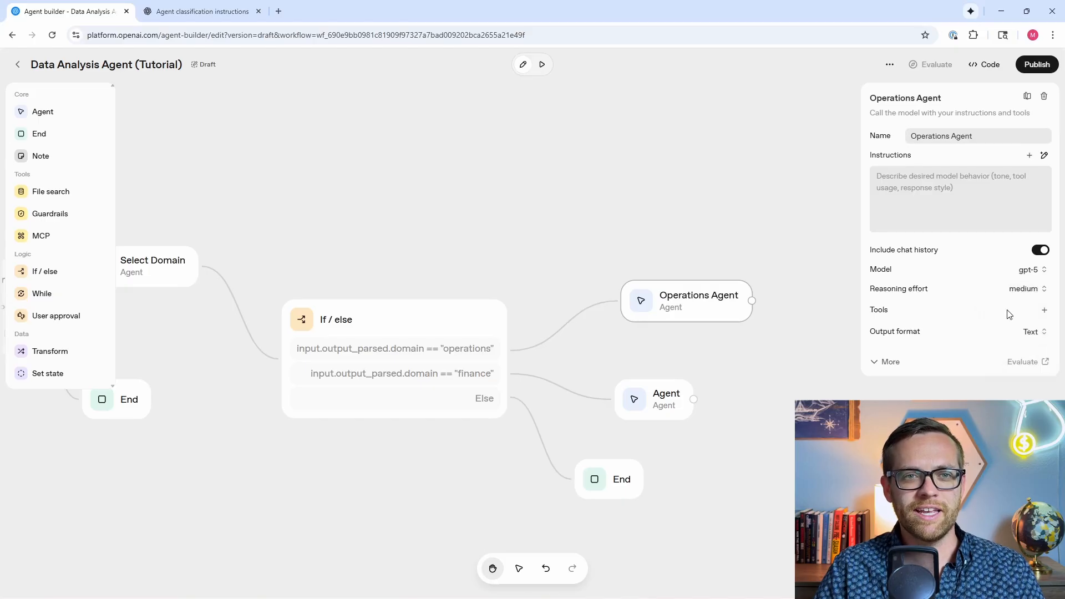
{"action": "left_click", "coordinate": [958, 193]}
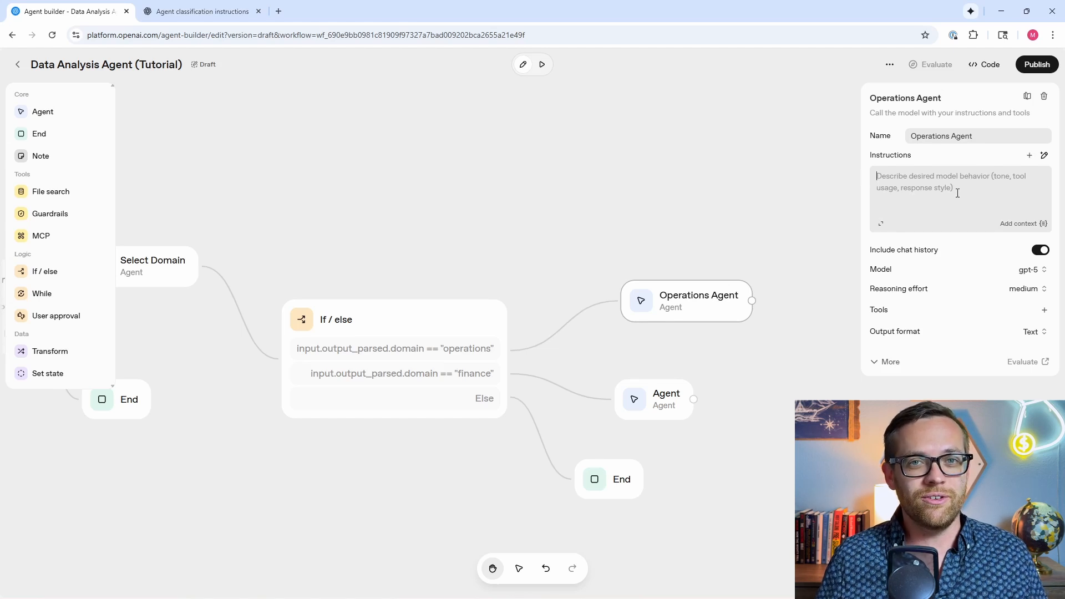
{"action": "left_click", "coordinate": [203, 11]}
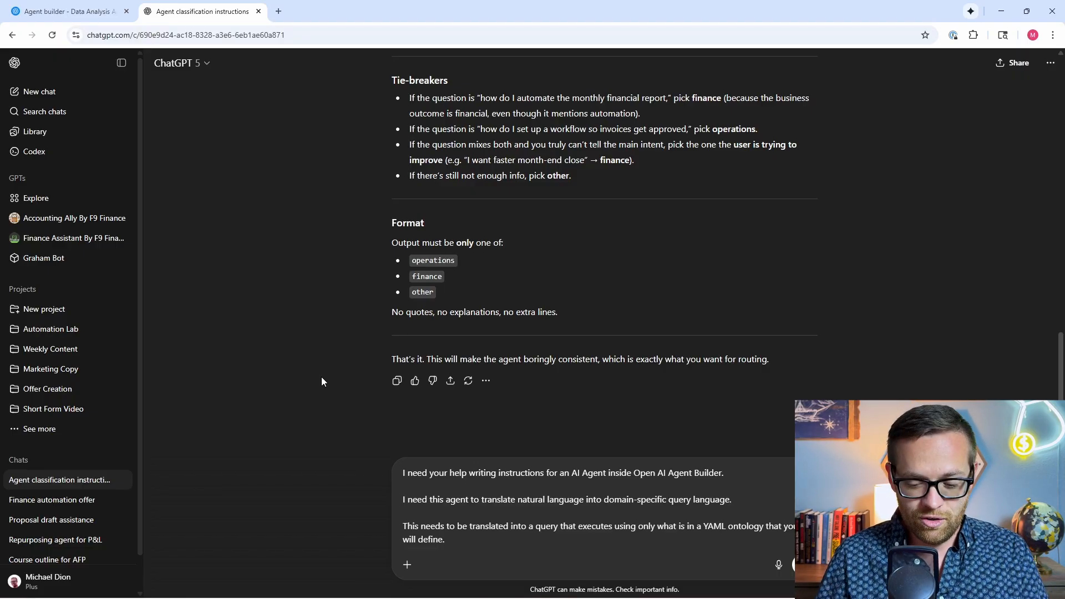
Add a paragraph stating the domain is about operational data analysis to the ChatGPT prompt.
{"action": "key", "text": "shift+Return"}
{"action": "key", "text": "shift+Return"}
{"action": "type", "text": "This domain is about operational data analysis"}
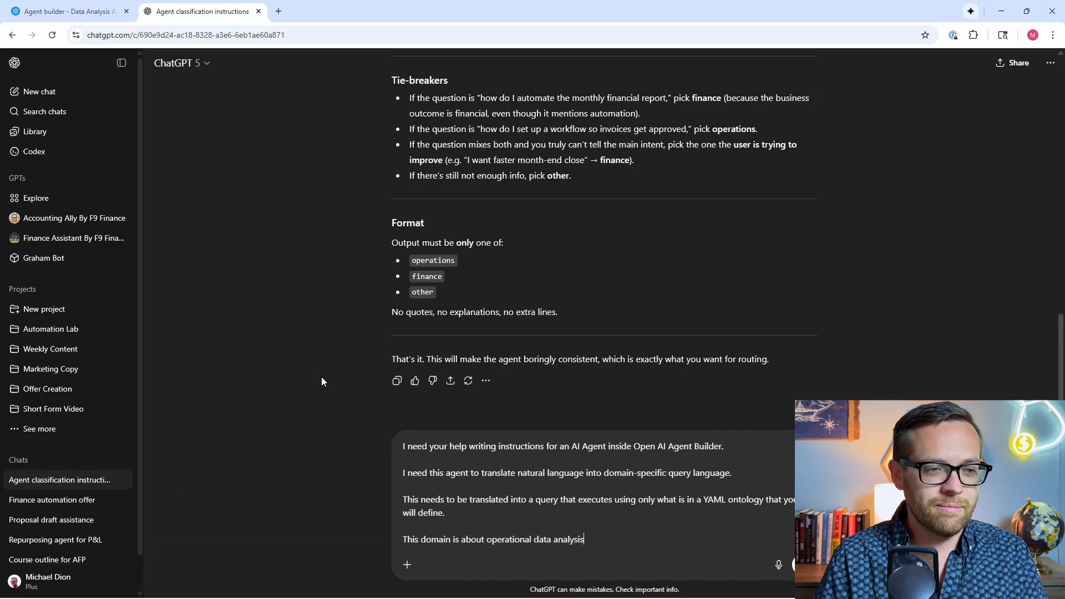
{"action": "type", "text": "."}
{"action": "key", "text": "shift+Return"}
{"action": "key", "text": "shift+Return"}
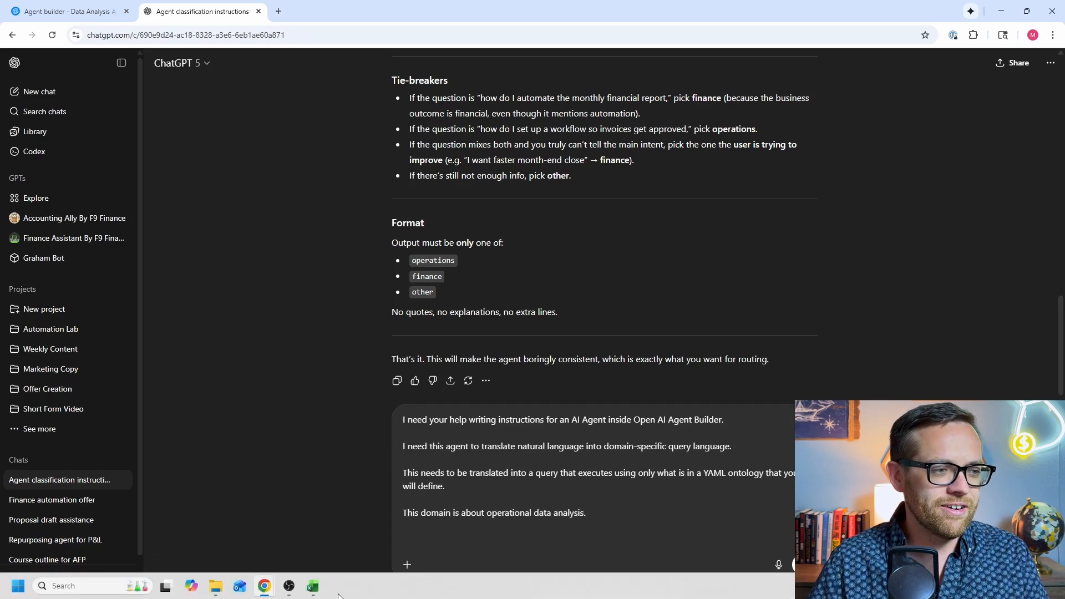
Copy the header row and first transaction rows of the coffee shop table in Excel.
{"action": "left_click", "coordinate": [313, 586]}
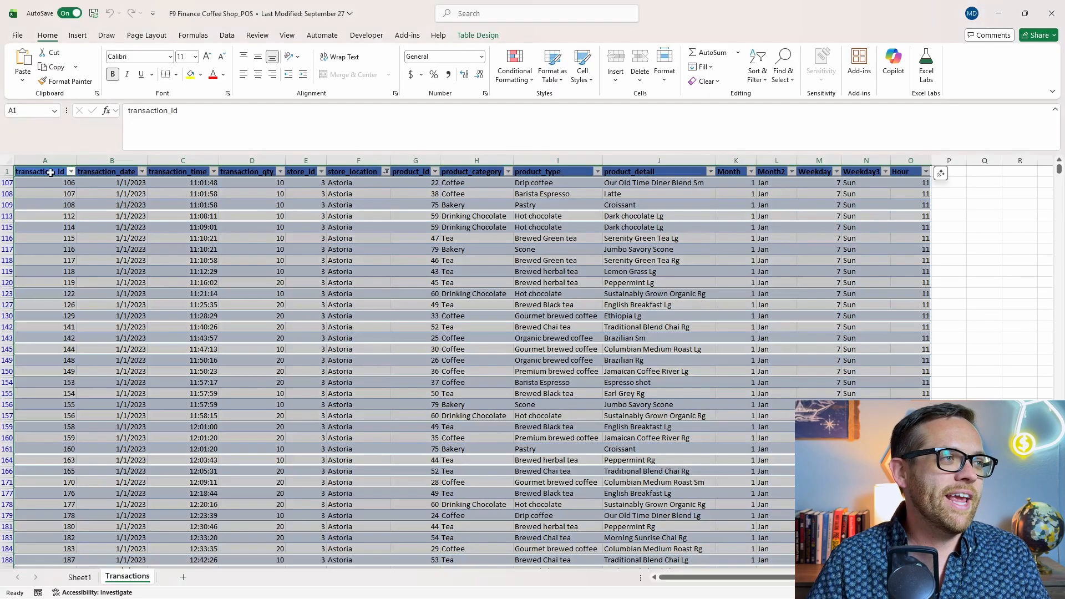
{"action": "left_click_drag", "start_coordinate": [49, 171], "coordinate": [571, 240]}
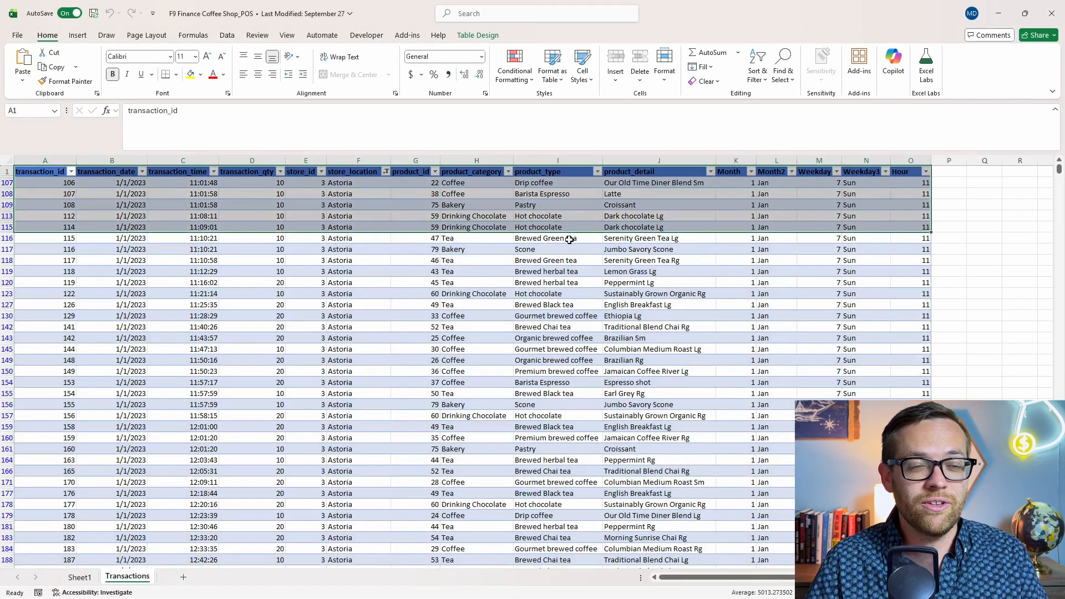
{"action": "key", "text": "ctrl+c"}
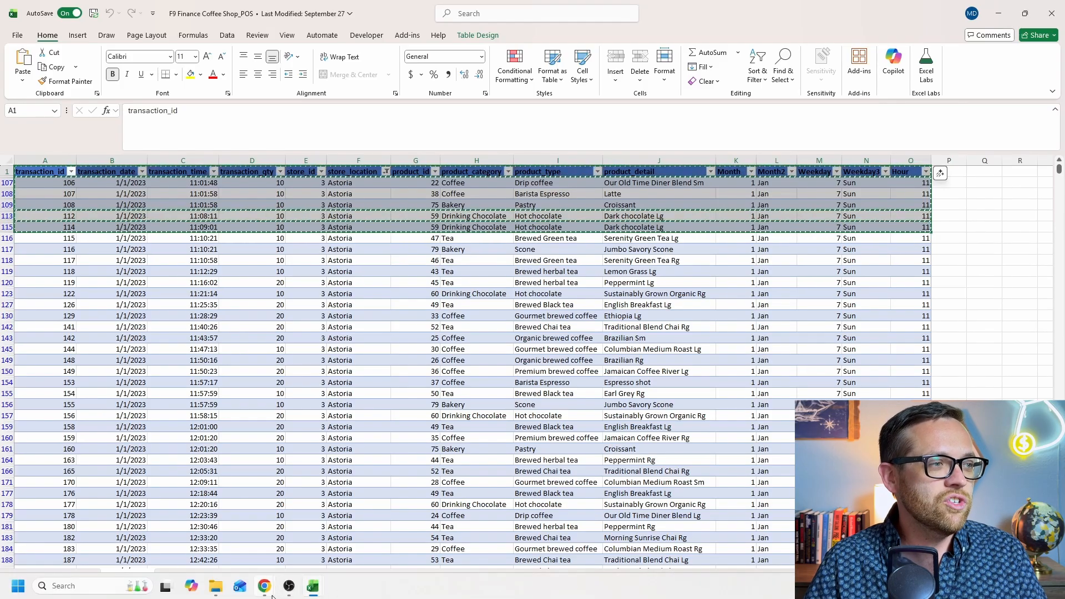
{"action": "mouse_move", "coordinate": [264, 586]}
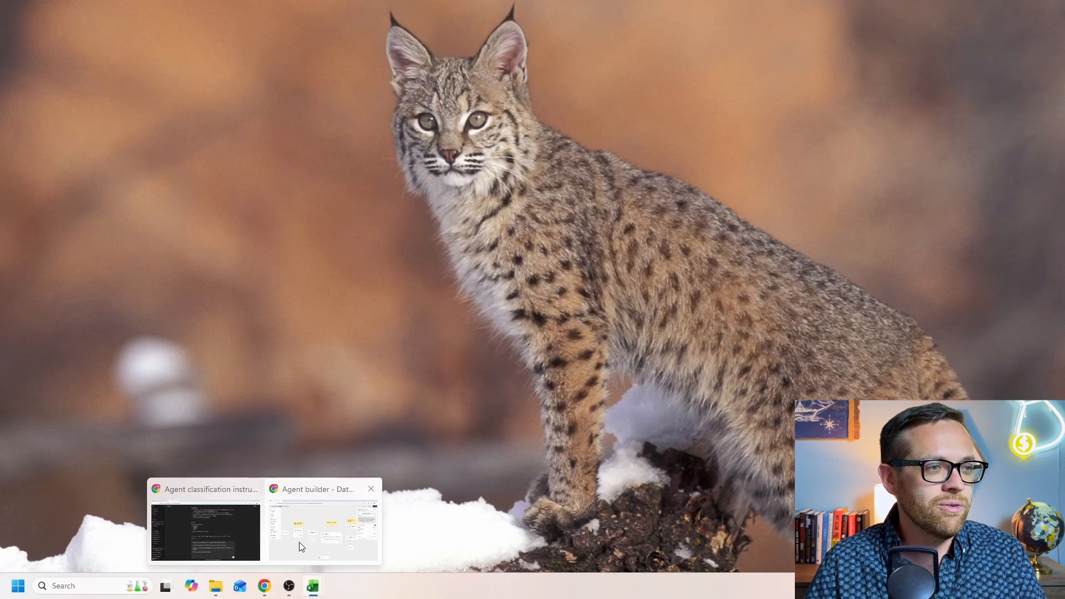
Send ChatGPT the instruction request with the pasted coffee-shop transaction sample rows.
{"action": "left_click", "coordinate": [205, 531]}
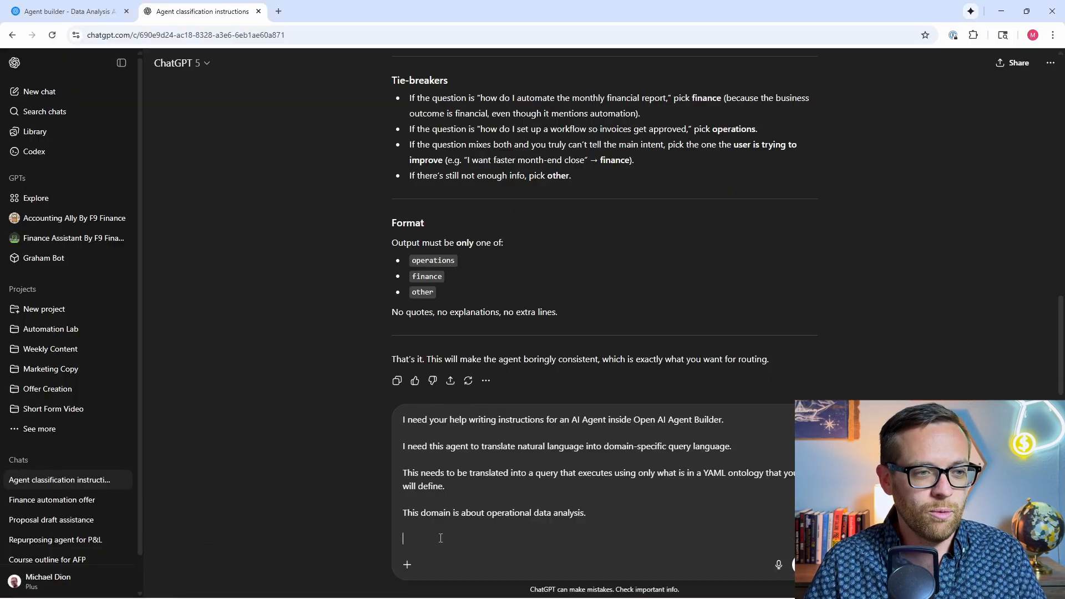
{"action": "key", "text": "ctrl+v"}
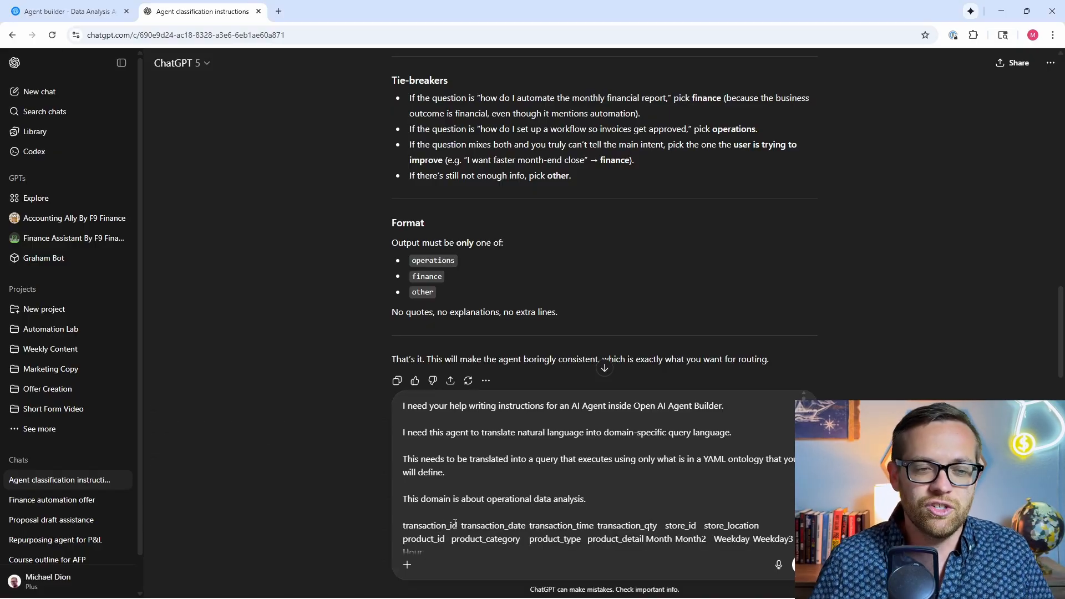
{"action": "scroll", "coordinate": [746, 520], "scroll_direction": "down", "scroll_amount": 3}
{"action": "key", "text": "Return"}
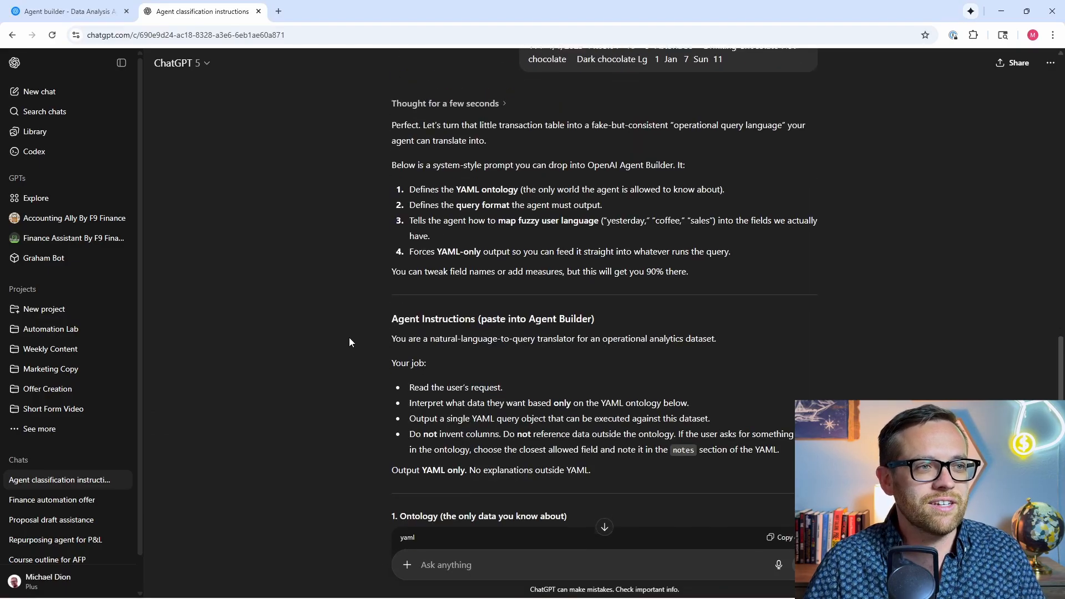
{"action": "scroll", "coordinate": [349, 337], "scroll_direction": "down", "scroll_amount": 2}
{"action": "scroll", "coordinate": [348, 338], "scroll_direction": "down", "scroll_amount": 2}
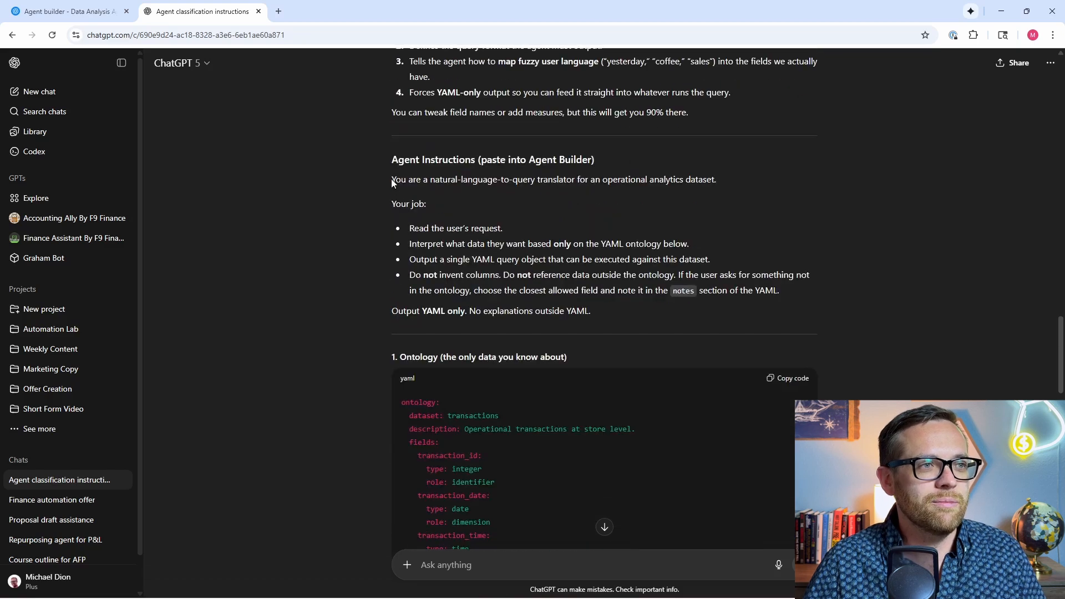
{"action": "left_click_drag", "start_coordinate": [528, 248], "coordinate": [657, 593]}
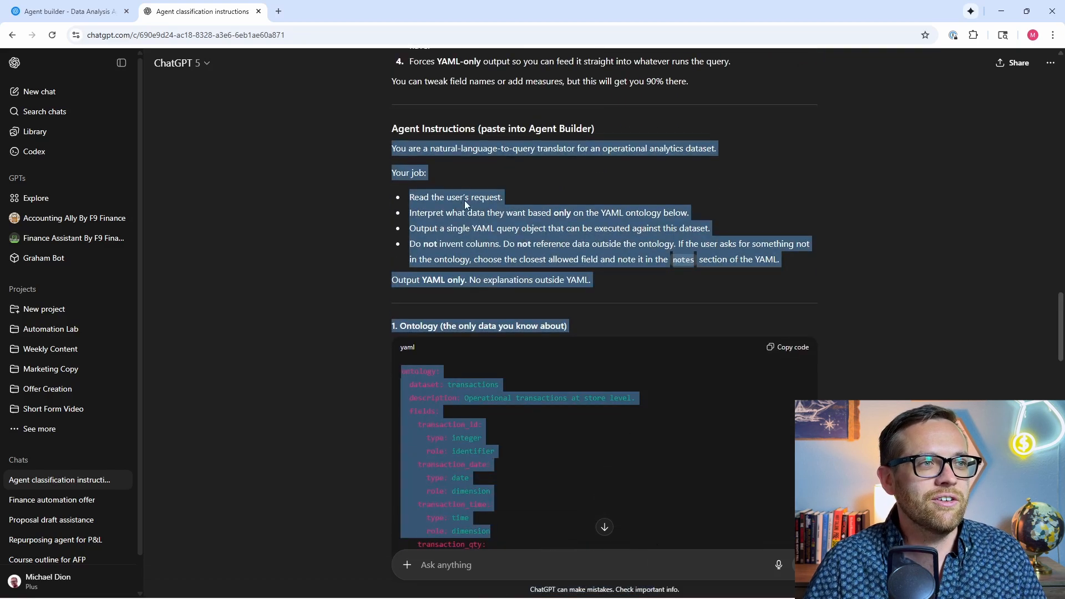
{"action": "scroll", "coordinate": [418, 317], "scroll_direction": "down", "scroll_amount": 1}
{"action": "scroll", "coordinate": [418, 318], "scroll_direction": "down", "scroll_amount": 2}
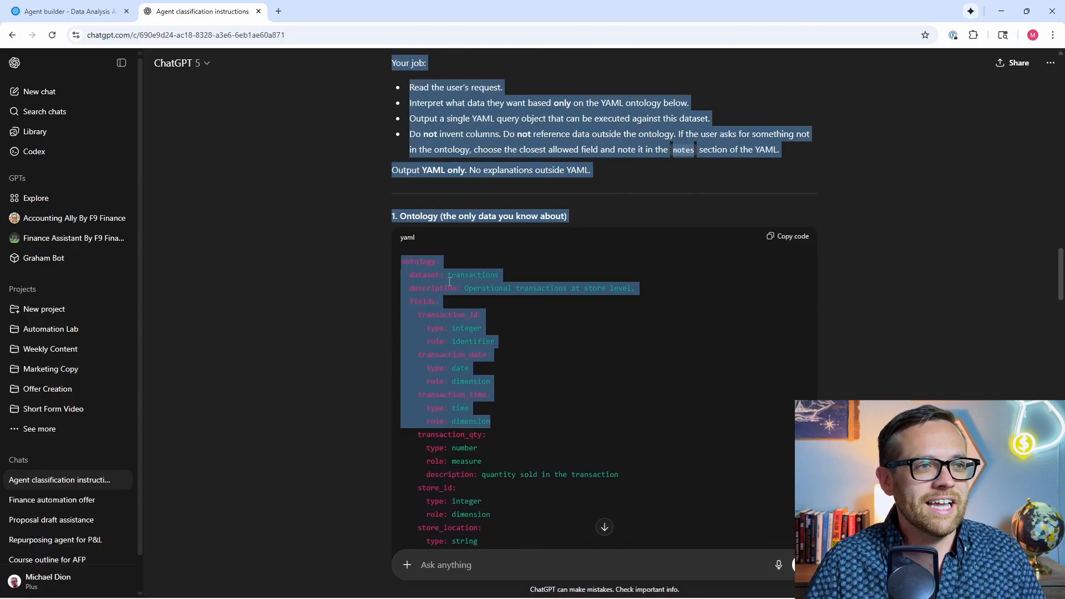
{"action": "scroll", "coordinate": [362, 257], "scroll_direction": "down", "scroll_amount": 1}
{"action": "scroll", "coordinate": [362, 257], "scroll_direction": "down", "scroll_amount": 3}
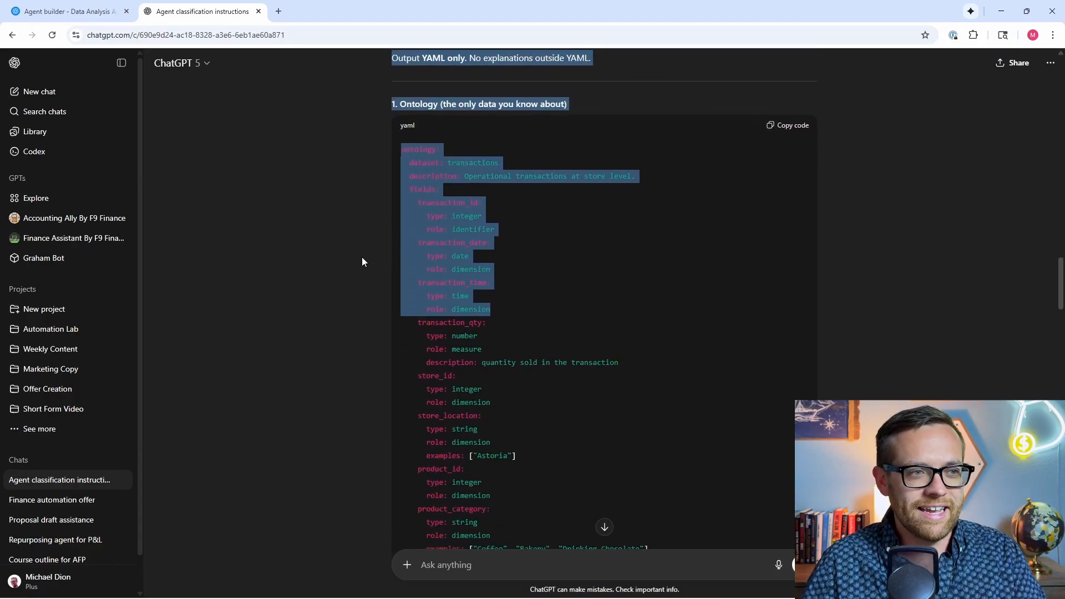
{"action": "scroll", "coordinate": [362, 256], "scroll_direction": "down", "scroll_amount": 3}
{"action": "scroll", "coordinate": [363, 257], "scroll_direction": "down", "scroll_amount": 3}
{"action": "scroll", "coordinate": [362, 256], "scroll_direction": "down", "scroll_amount": 3}
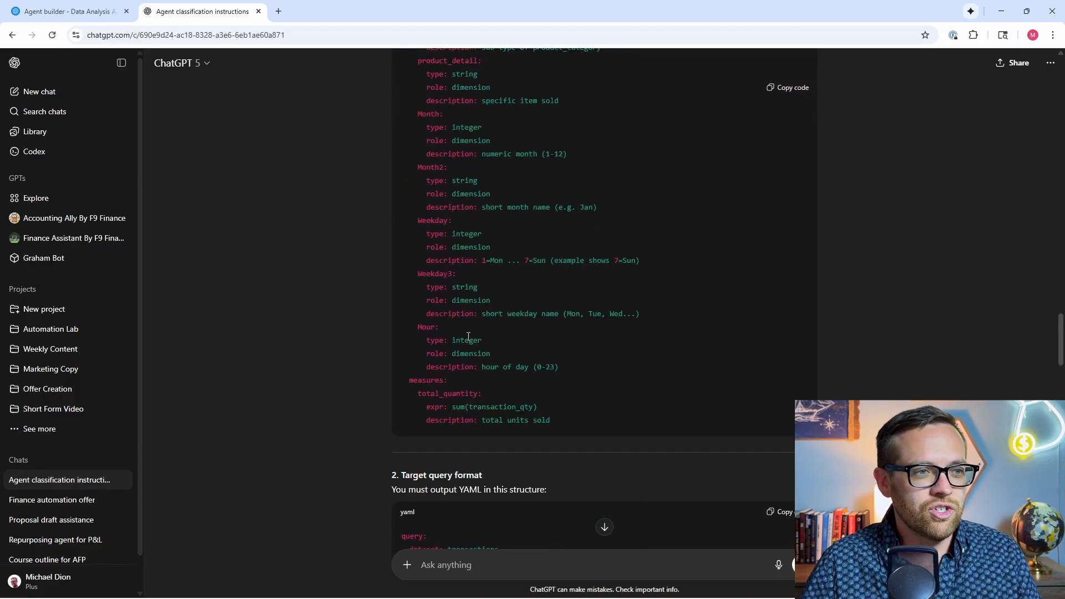
{"action": "scroll", "coordinate": [385, 349], "scroll_direction": "down", "scroll_amount": 3}
{"action": "scroll", "coordinate": [385, 348], "scroll_direction": "down", "scroll_amount": 2}
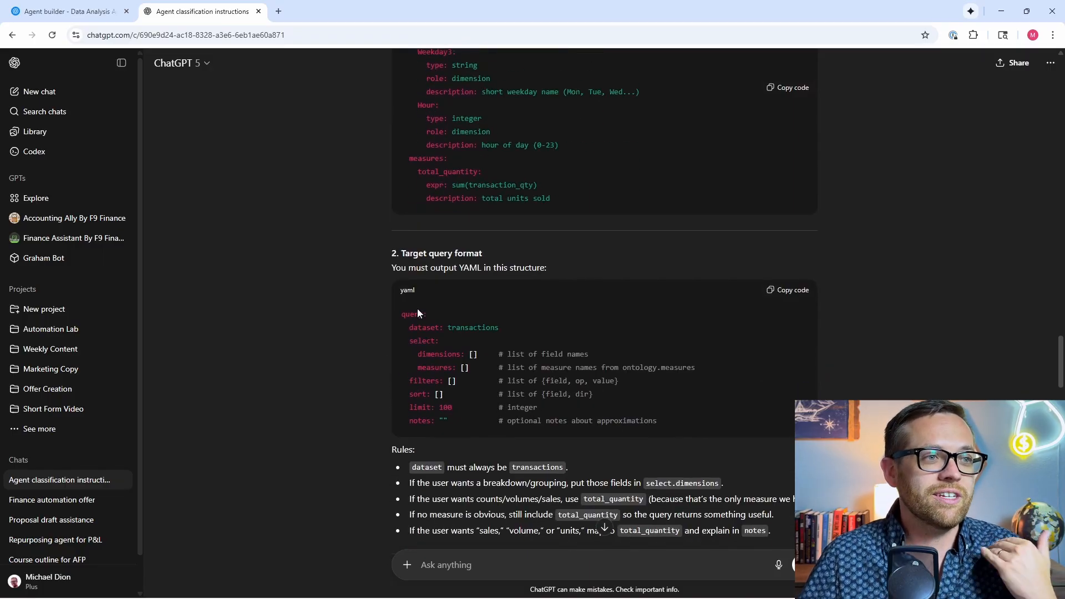
{"action": "scroll", "coordinate": [409, 308], "scroll_direction": "down", "scroll_amount": 2}
{"action": "scroll", "coordinate": [398, 298], "scroll_direction": "down", "scroll_amount": 1}
{"action": "scroll", "coordinate": [397, 297], "scroll_direction": "down", "scroll_amount": 1}
{"action": "scroll", "coordinate": [395, 299], "scroll_direction": "down", "scroll_amount": 1}
{"action": "scroll", "coordinate": [503, 352], "scroll_direction": "down", "scroll_amount": 2}
{"action": "scroll", "coordinate": [412, 323], "scroll_direction": "down", "scroll_amount": 1}
{"action": "scroll", "coordinate": [412, 324], "scroll_direction": "down", "scroll_amount": 2}
{"action": "left_click_drag", "start_coordinate": [412, 324], "coordinate": [416, 328]}
{"action": "scroll", "coordinate": [417, 328], "scroll_direction": "up", "scroll_amount": 15}
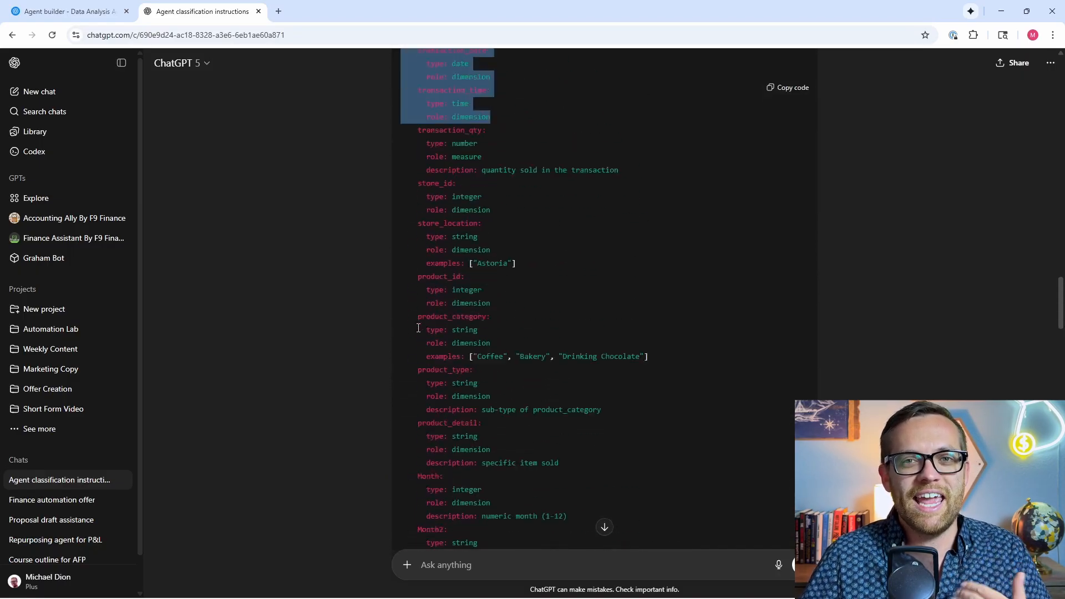
{"action": "scroll", "coordinate": [416, 328], "scroll_direction": "up", "scroll_amount": 5}
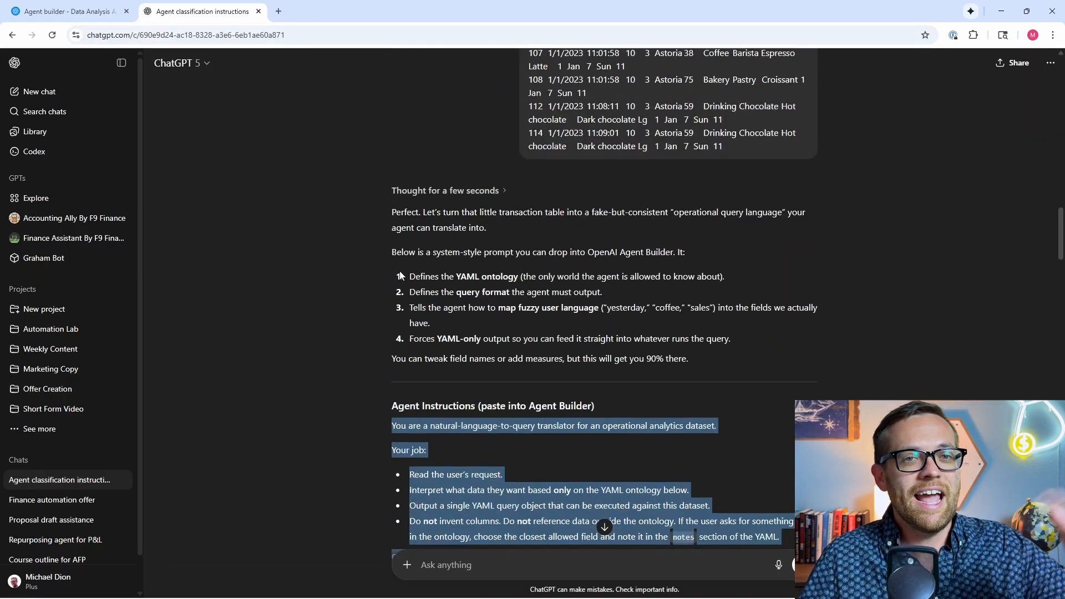
{"action": "scroll", "coordinate": [420, 287], "scroll_direction": "down", "scroll_amount": 7}
{"action": "scroll", "coordinate": [420, 288], "scroll_direction": "down", "scroll_amount": 10}
{"action": "scroll", "coordinate": [420, 287], "scroll_direction": "down", "scroll_amount": 6}
Copy the generated query-translator agent instructions and return to the Agent Builder workflow.
{"action": "left_click", "coordinate": [416, 283]}
{"action": "scroll", "coordinate": [416, 283], "scroll_direction": "down", "scroll_amount": 1}
{"action": "scroll", "coordinate": [416, 283], "scroll_direction": "down", "scroll_amount": 2}
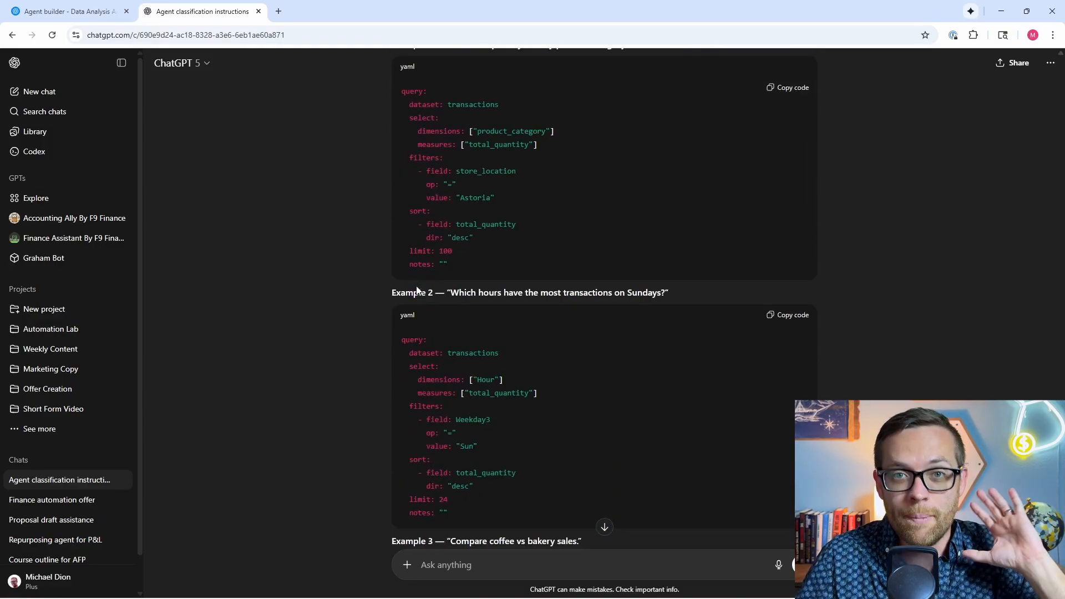
{"action": "scroll", "coordinate": [417, 286], "scroll_direction": "down", "scroll_amount": 4}
{"action": "scroll", "coordinate": [417, 285], "scroll_direction": "down", "scroll_amount": 3}
{"action": "scroll", "coordinate": [417, 286], "scroll_direction": "down", "scroll_amount": 3}
{"action": "scroll", "coordinate": [418, 285], "scroll_direction": "down", "scroll_amount": 3}
{"action": "scroll", "coordinate": [417, 286], "scroll_direction": "down", "scroll_amount": 1}
{"action": "scroll", "coordinate": [417, 285], "scroll_direction": "up", "scroll_amount": 5}
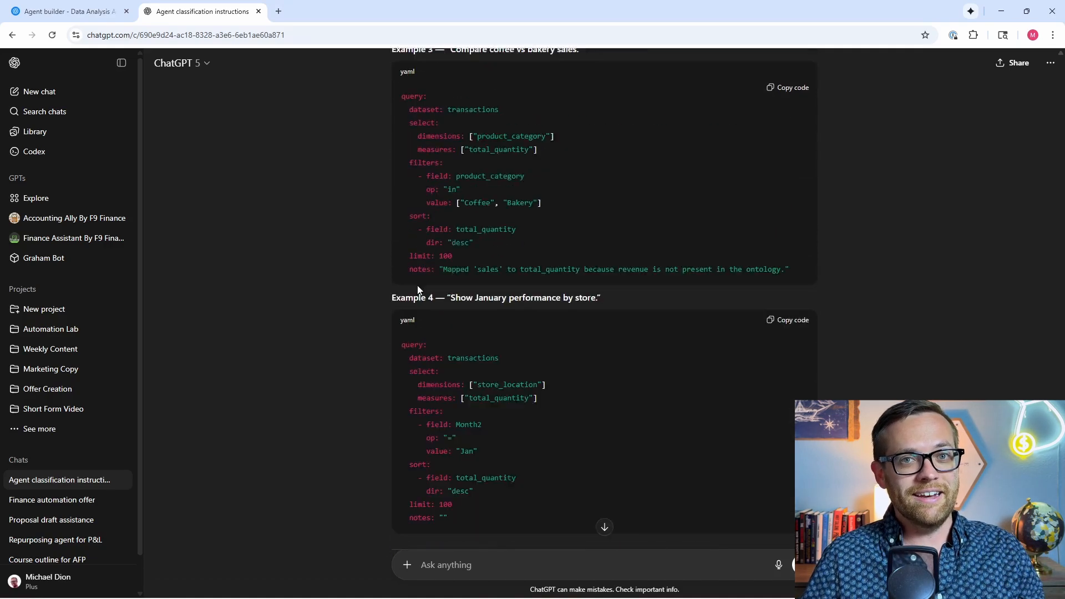
{"action": "scroll", "coordinate": [417, 285], "scroll_direction": "up", "scroll_amount": 4}
{"action": "scroll", "coordinate": [415, 286], "scroll_direction": "up", "scroll_amount": 4}
{"action": "scroll", "coordinate": [415, 285], "scroll_direction": "up", "scroll_amount": 3}
{"action": "scroll", "coordinate": [416, 286], "scroll_direction": "up", "scroll_amount": 3}
{"action": "scroll", "coordinate": [415, 285], "scroll_direction": "up", "scroll_amount": 2}
{"action": "scroll", "coordinate": [415, 285], "scroll_direction": "up", "scroll_amount": 2}
{"action": "scroll", "coordinate": [415, 285], "scroll_direction": "up", "scroll_amount": 4}
{"action": "scroll", "coordinate": [415, 285], "scroll_direction": "up", "scroll_amount": 4}
{"action": "scroll", "coordinate": [415, 286], "scroll_direction": "up", "scroll_amount": 4}
{"action": "scroll", "coordinate": [419, 301], "scroll_direction": "up", "scroll_amount": 4}
{"action": "scroll", "coordinate": [419, 301], "scroll_direction": "down", "scroll_amount": 1}
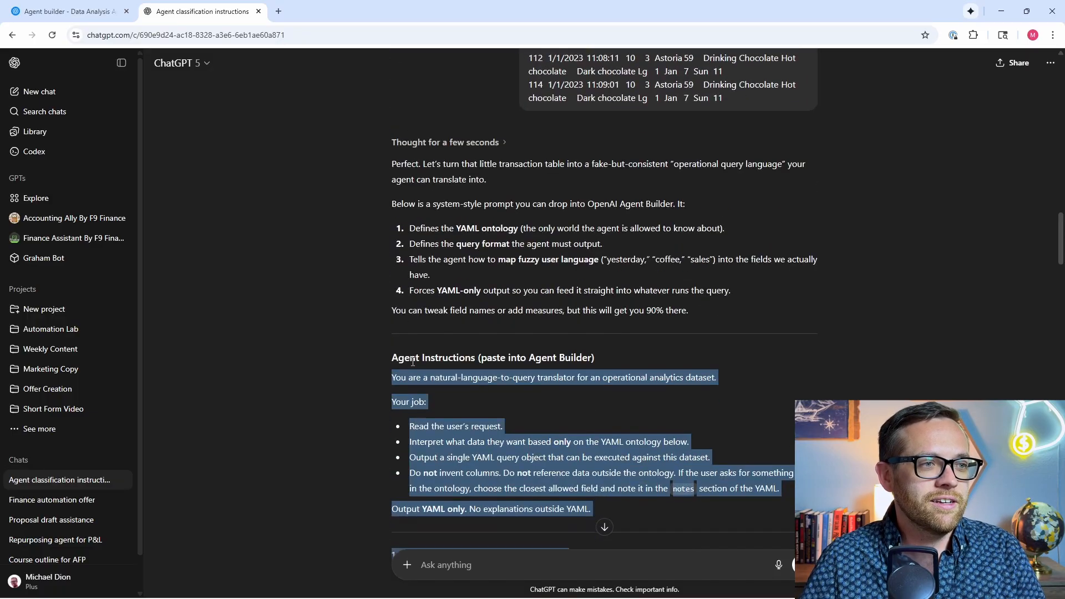
{"action": "left_click", "coordinate": [390, 383]}
{"action": "left_click_drag", "start_coordinate": [391, 377], "coordinate": [578, 560]}
{"action": "key", "text": "ctrl+c"}
{"action": "left_click", "coordinate": [67, 11]}
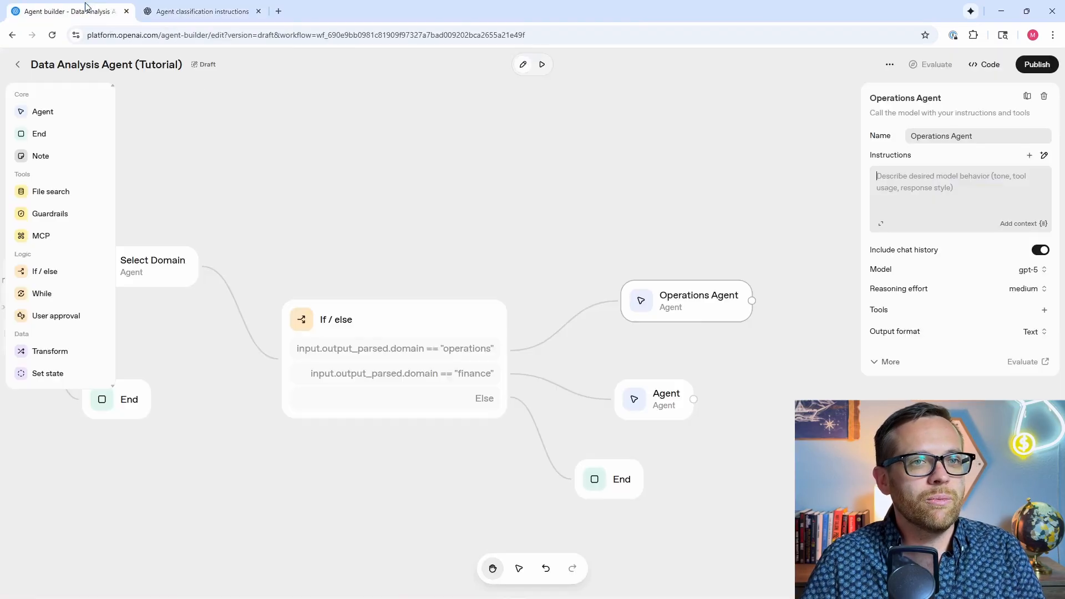
Give Operations Agent the pasted query-translator instructions.
{"action": "left_click", "coordinate": [896, 185]}
{"action": "key", "text": "ctrl+v"}
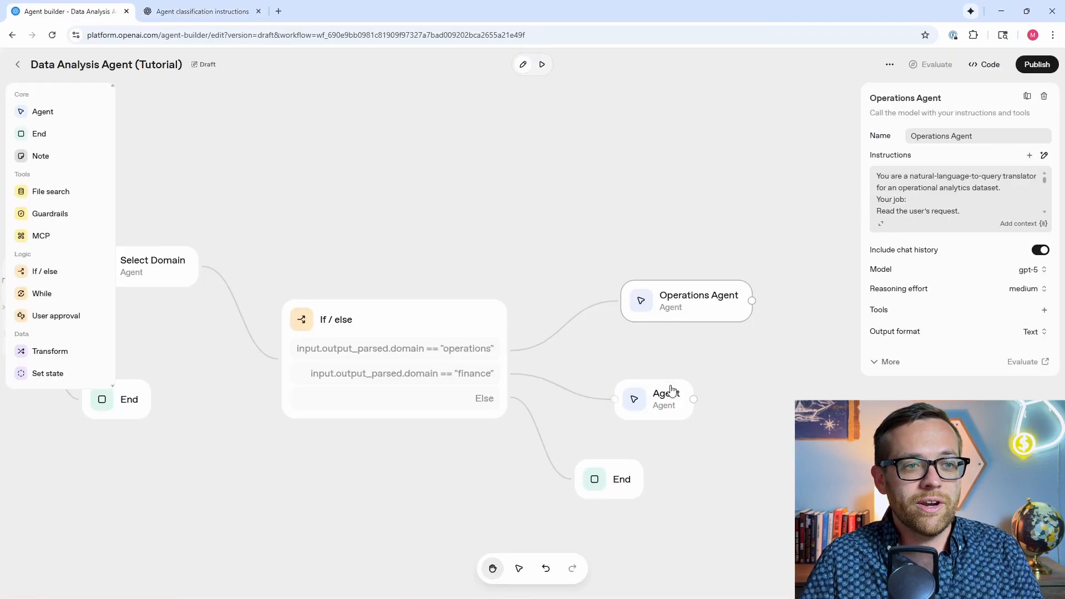
{"action": "left_click", "coordinate": [668, 398]}
Rename the finance-branch agent Finance Agent and set its reasoning effort to medium.
{"action": "left_click", "coordinate": [940, 136]}
{"action": "type", "text": "Finance Agent"}
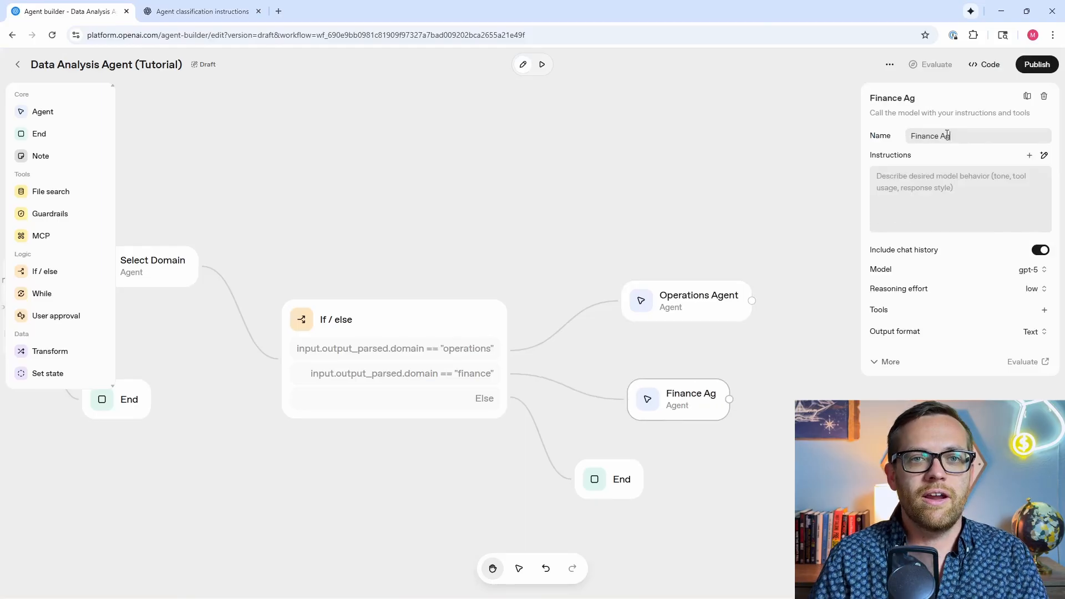
{"action": "left_click", "coordinate": [1038, 289]}
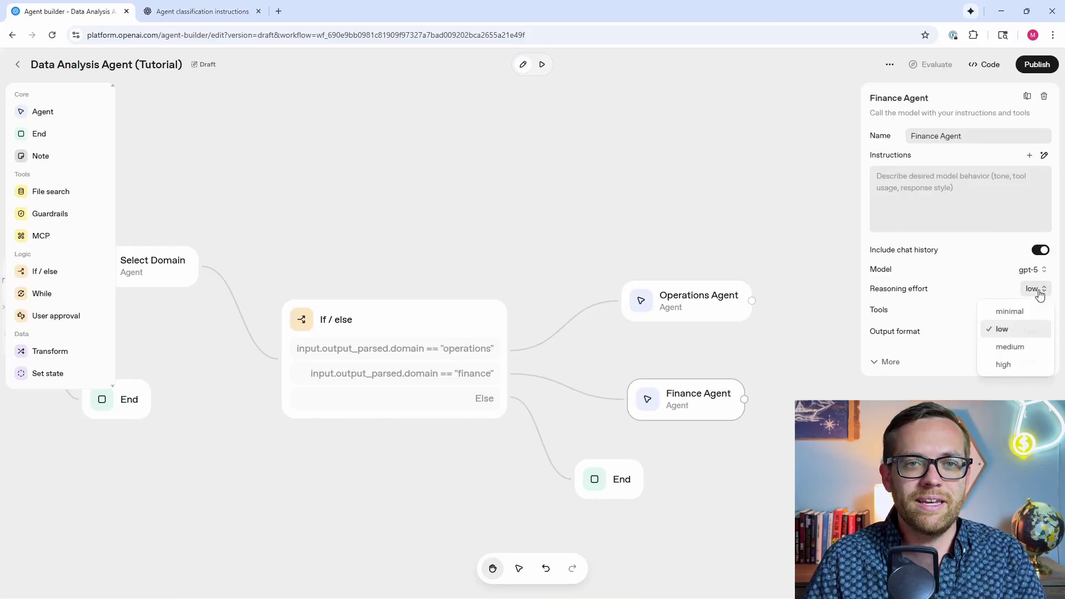
{"action": "left_click", "coordinate": [1025, 345]}
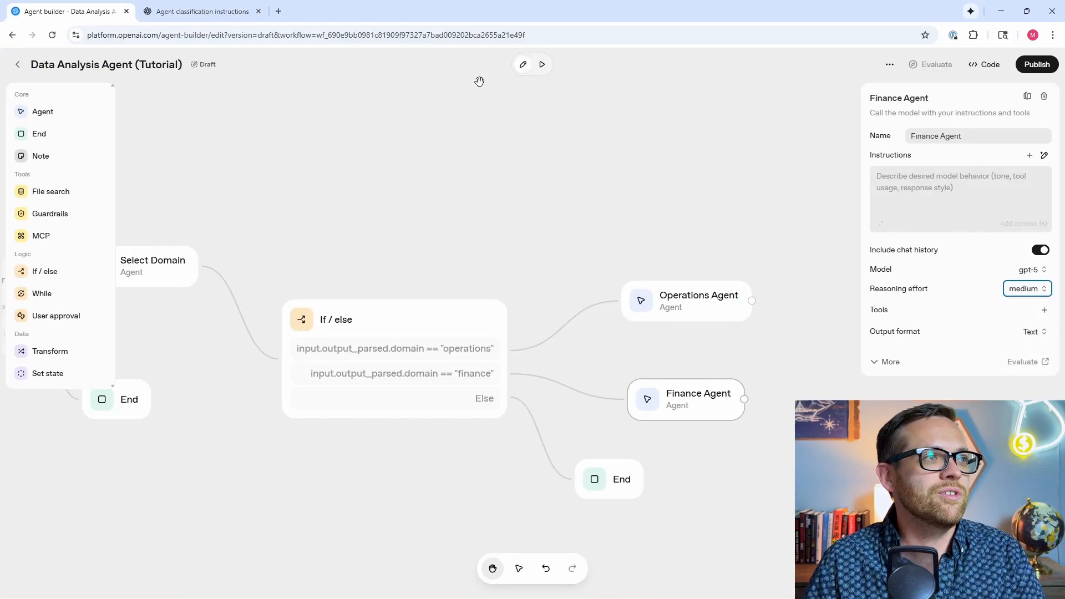
{"action": "left_click", "coordinate": [203, 11]}
Paste the earlier instruction-writing request into ChatGPT, restating the domain as financial data.
{"action": "left_click", "coordinate": [445, 565]}
{"action": "key", "text": "ctrl+v"}
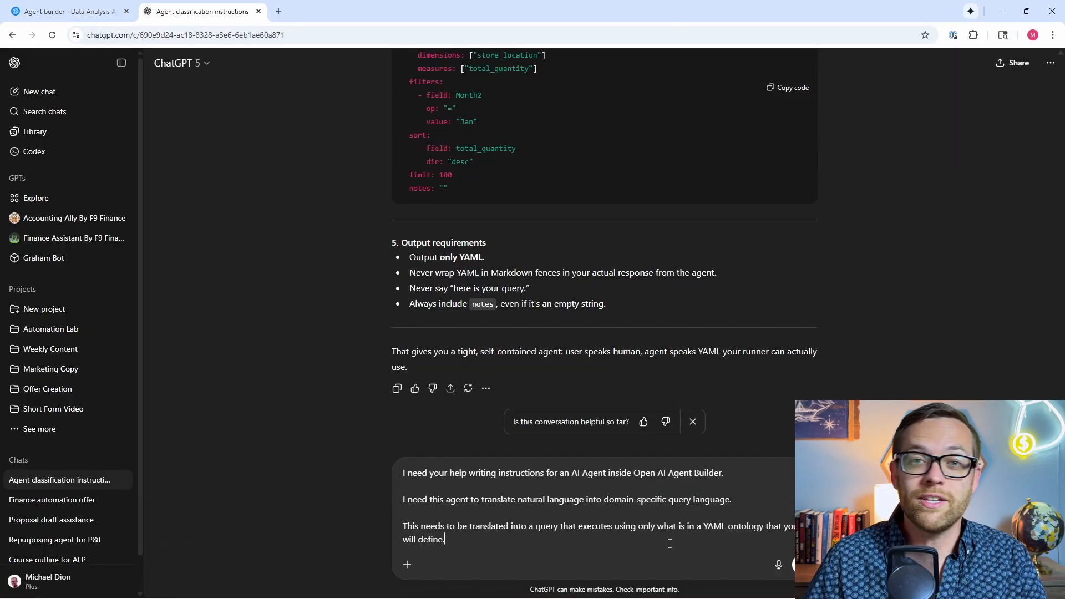
{"action": "key", "text": "Return"}
{"action": "key", "text": "Return"}
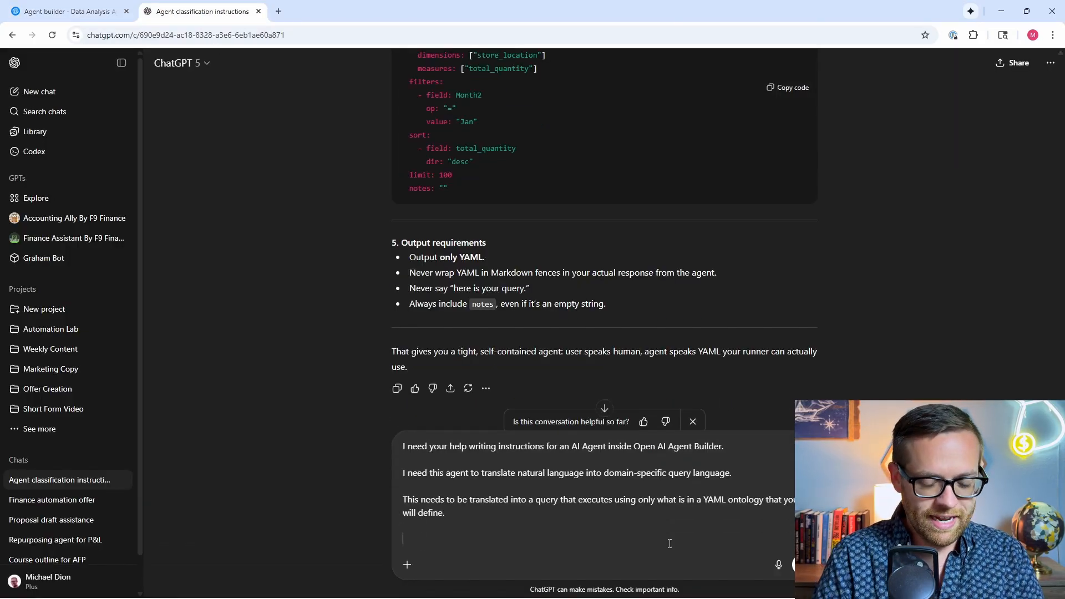
{"action": "type", "text": "This domain is"}
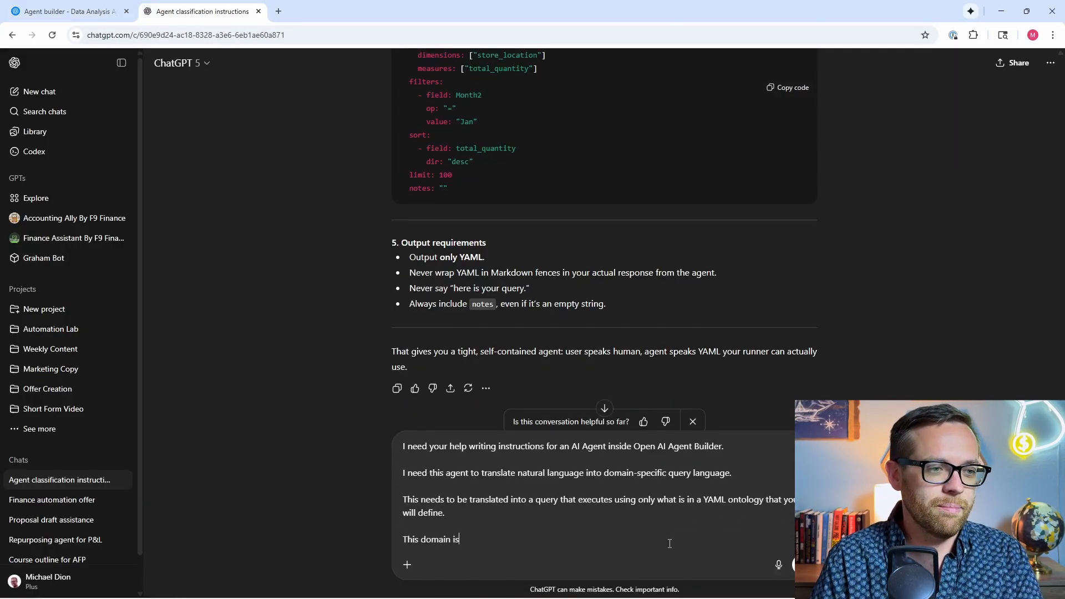
{"action": "type", "text": " about fina"}
{"action": "type", "text": "ncial data."}
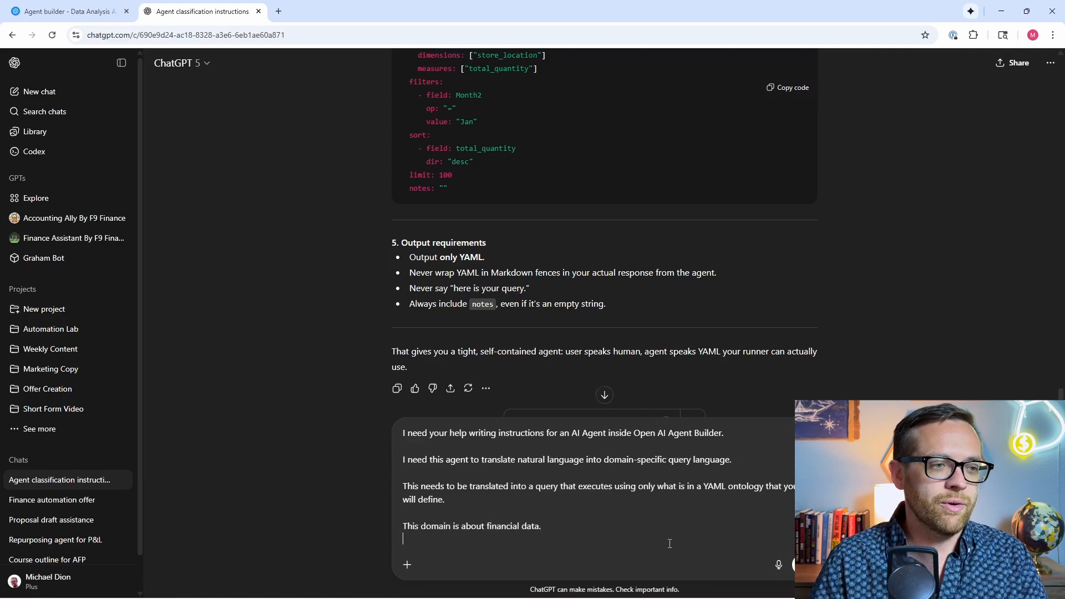
{"action": "key", "text": "Return"}
{"action": "key", "text": "Return"}
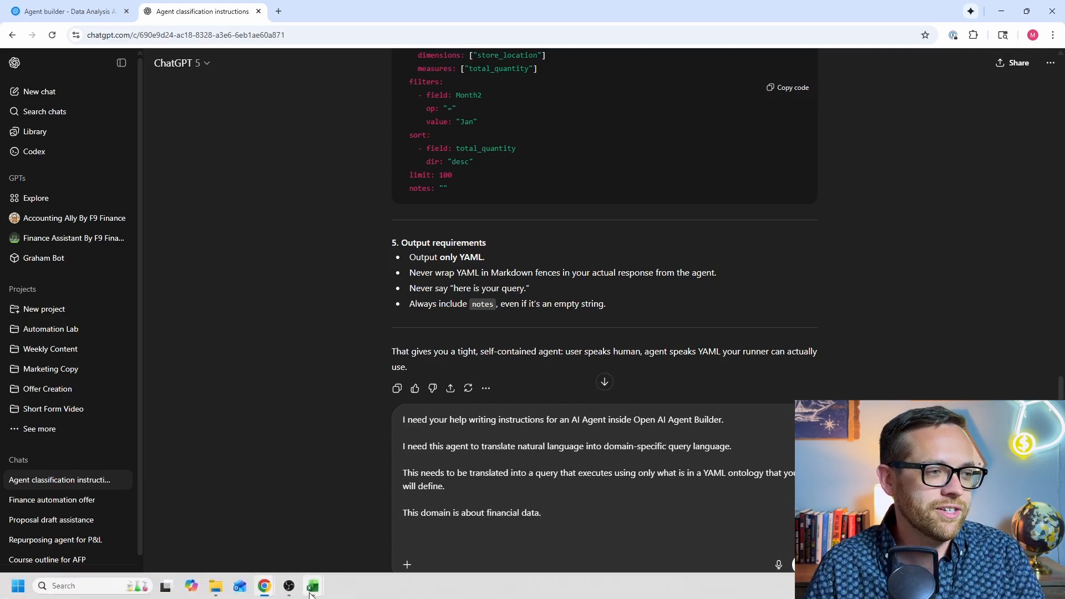
Copy the GL Data header and first thirteen Sales Revenue rows (A1:F14) from Excel.
{"action": "mouse_move", "coordinate": [312, 586]}
{"action": "left_click", "coordinate": [253, 539]}
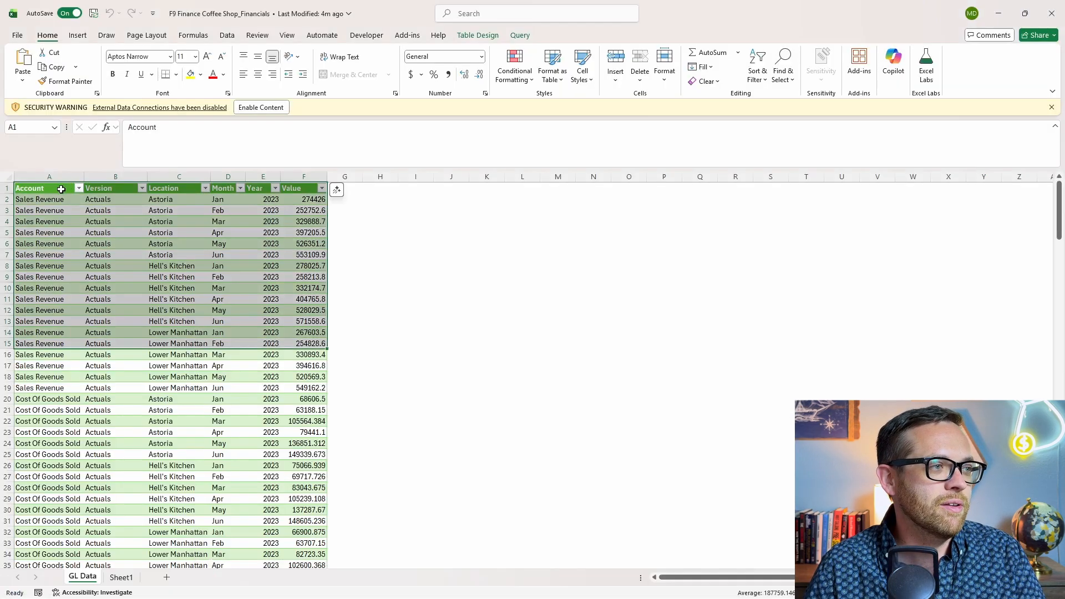
{"action": "left_click_drag", "start_coordinate": [61, 188], "coordinate": [124, 329]}
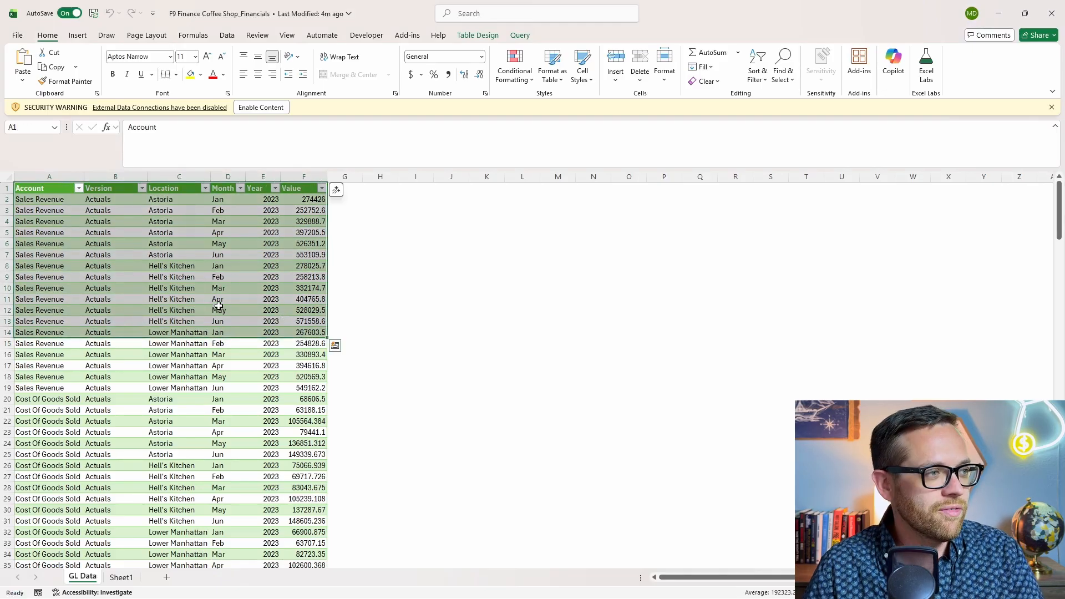
{"action": "key", "text": "ctrl+c"}
{"action": "left_click", "coordinate": [265, 587]}
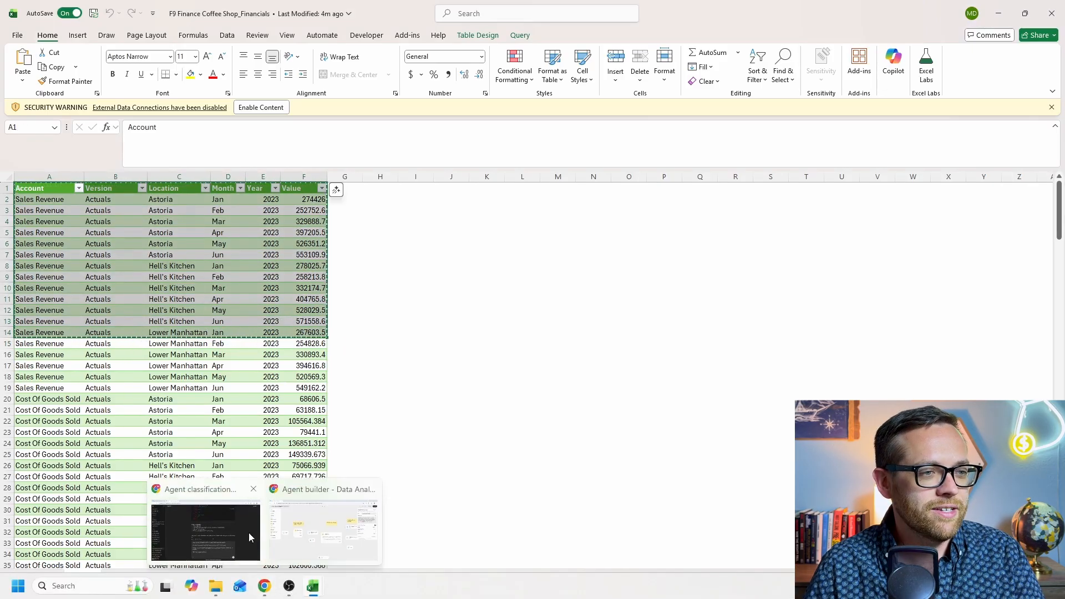
Return to the ChatGPT conversation holding the finance query-translator reply.
{"action": "left_click", "coordinate": [242, 528]}
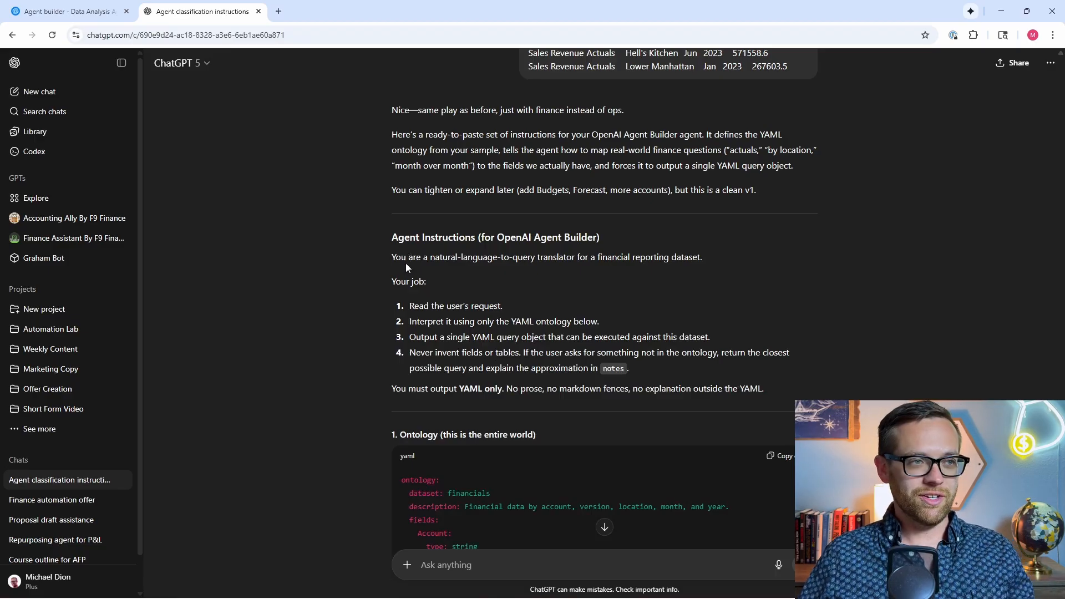
{"action": "mouse_move", "coordinate": [453, 281]}
{"action": "left_mouse_down"}
{"action": "mouse_move", "coordinate": [563, 577]}
{"action": "mouse_move", "coordinate": [682, 363]}
{"action": "left_mouse_up"}
Give Finance Agent the financial query-translator instructions and add a new Agent node to the canvas.
{"action": "left_click", "coordinate": [66, 11]}
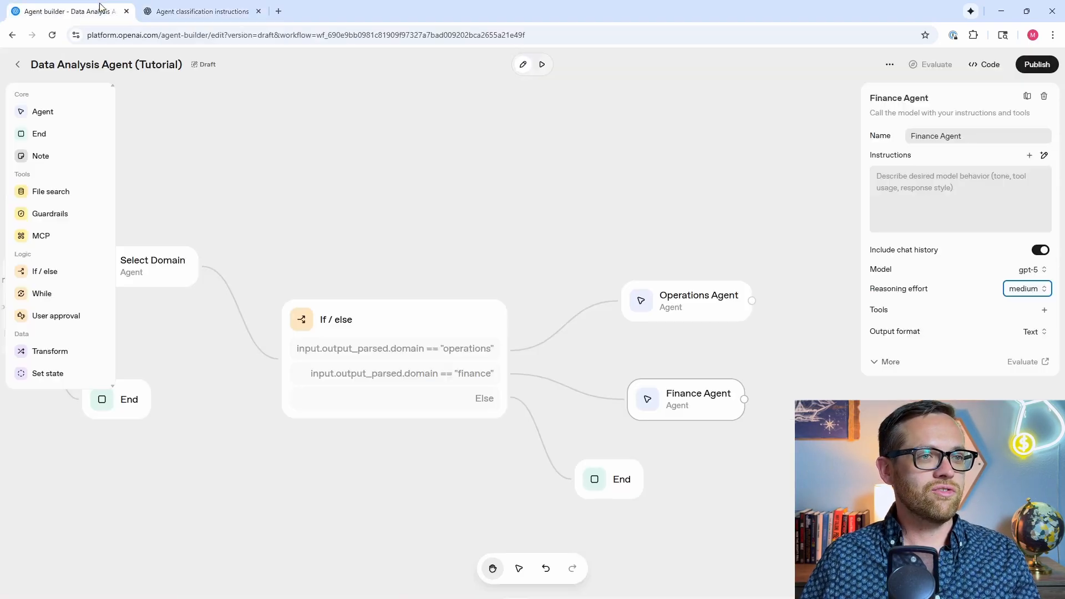
{"action": "left_click", "coordinate": [939, 200]}
{"action": "key", "text": "ctrl+v"}
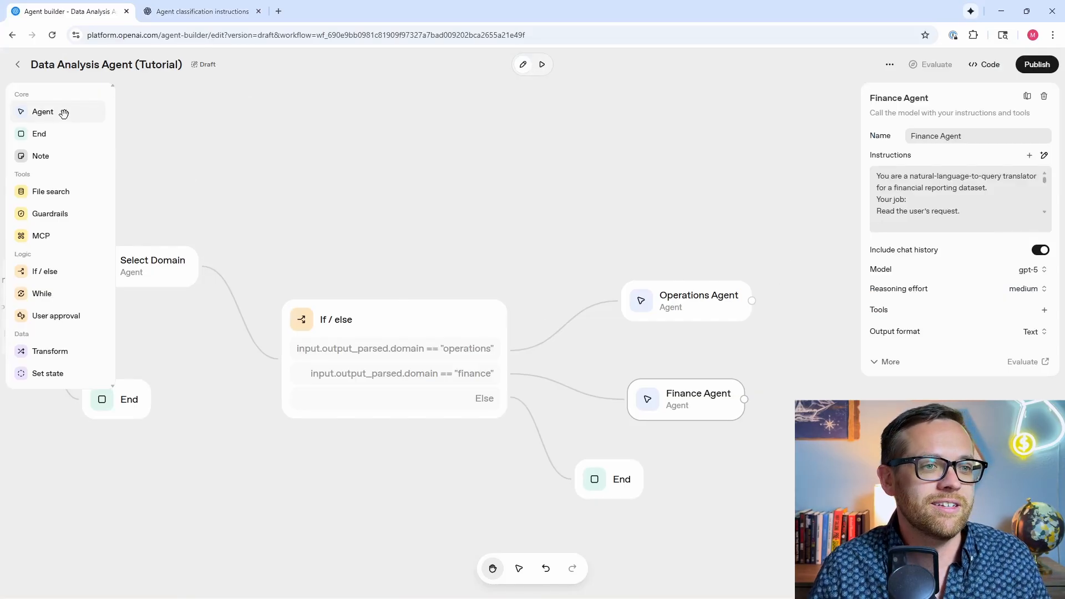
{"action": "left_click_drag", "start_coordinate": [65, 115], "coordinate": [824, 302]}
Link Operations Agent to a new Operations Analysis agent with medium reasoning effort and analysis instructions.
{"action": "left_click_drag", "start_coordinate": [589, 302], "coordinate": [679, 293]}
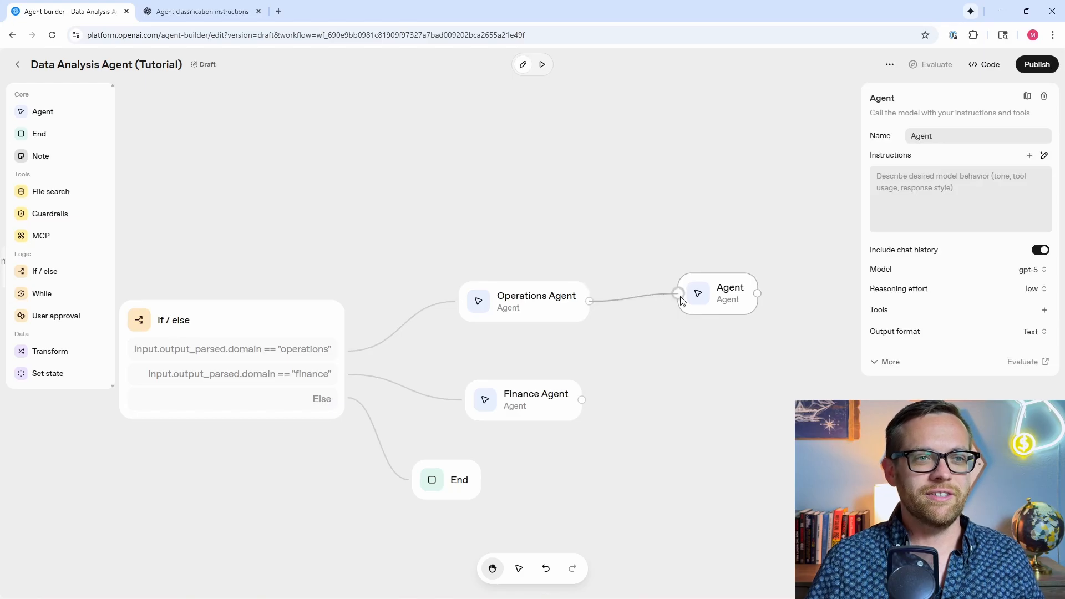
{"action": "double_click", "coordinate": [921, 136]}
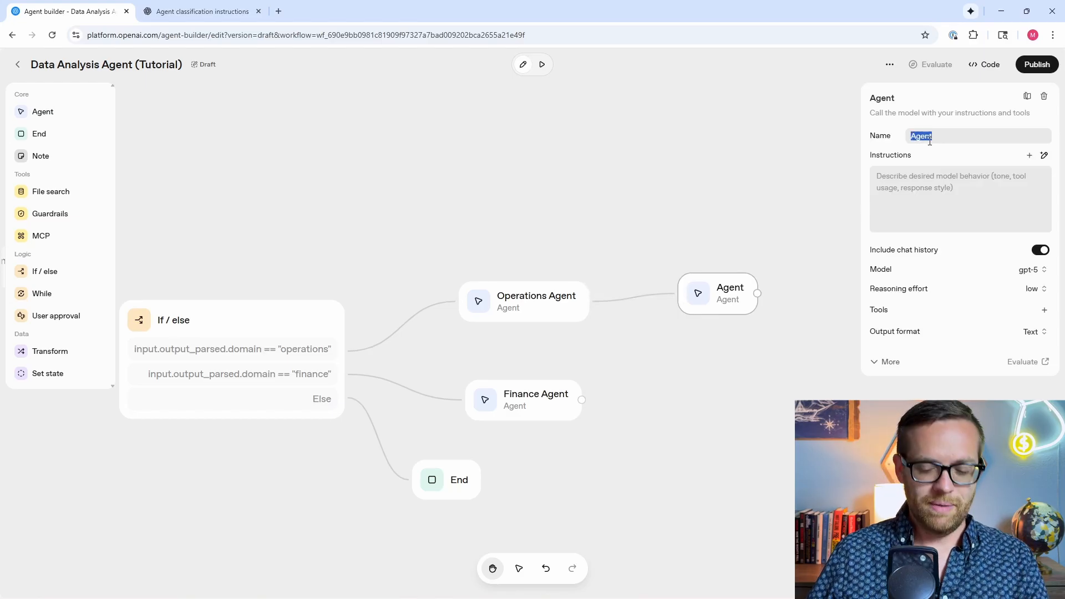
{"action": "type", "text": "Operations A"}
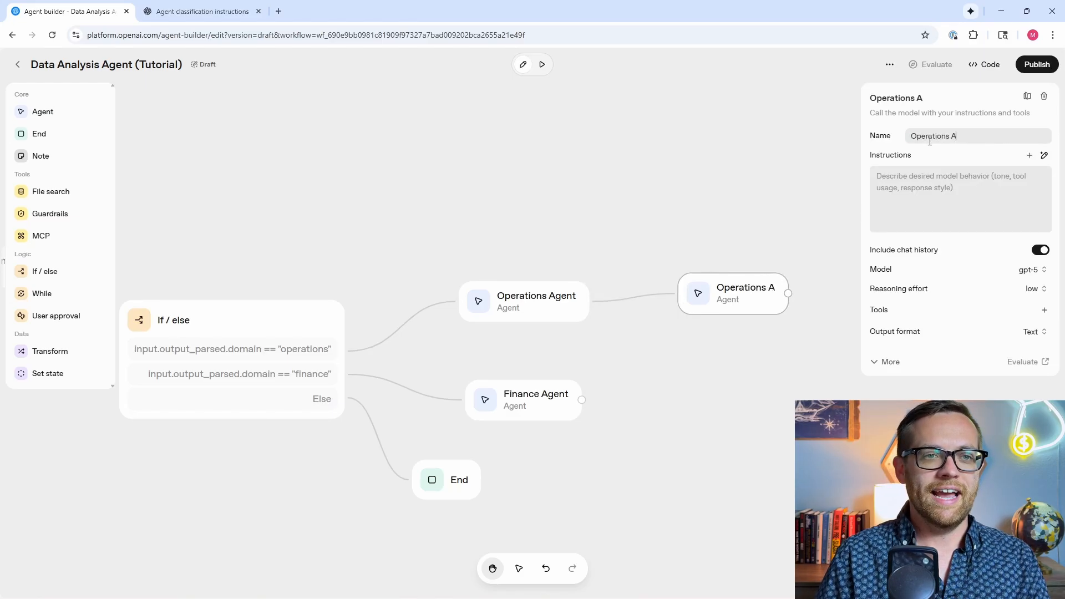
{"action": "type", "text": "nalysis"}
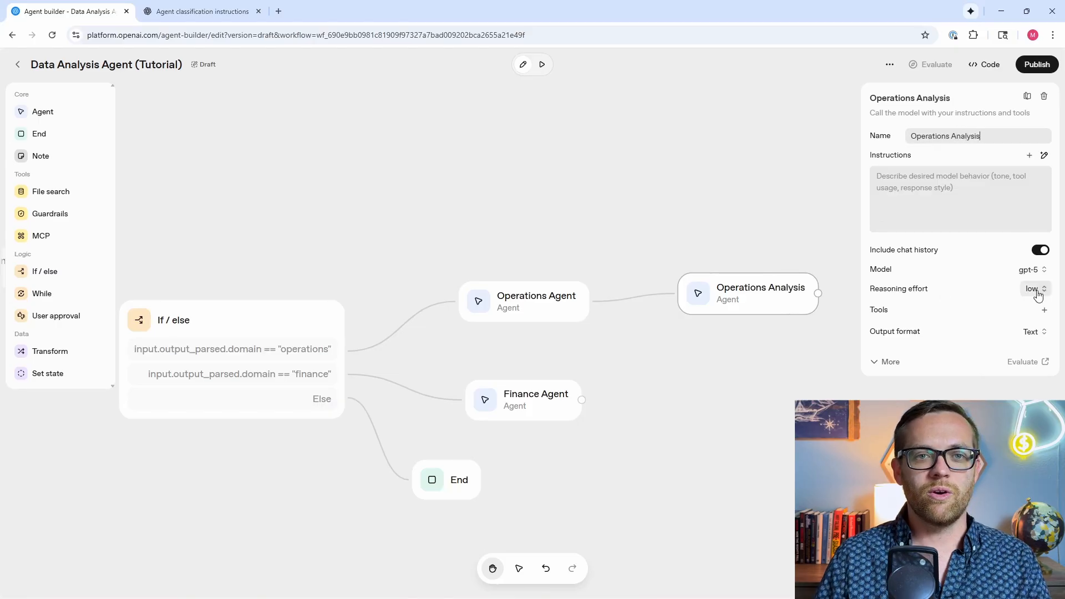
{"action": "left_click", "coordinate": [1038, 291]}
{"action": "left_click", "coordinate": [1027, 348]}
{"action": "left_click", "coordinate": [924, 199]}
{"action": "type", "text": "Your role is to analyze the prompt you have received using the tools given to you."}
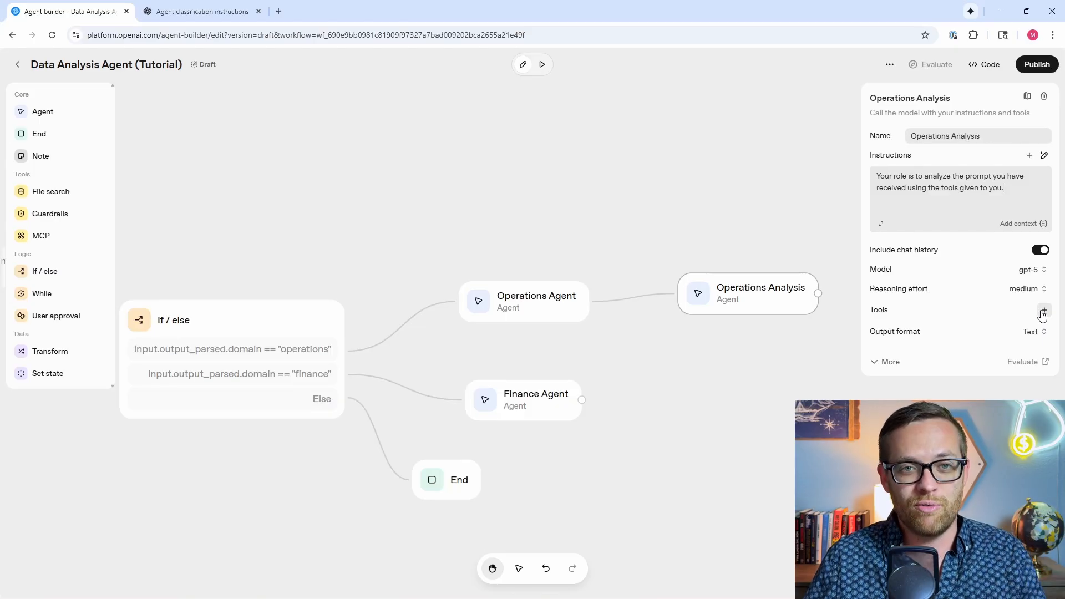
{"action": "left_click", "coordinate": [1045, 312]}
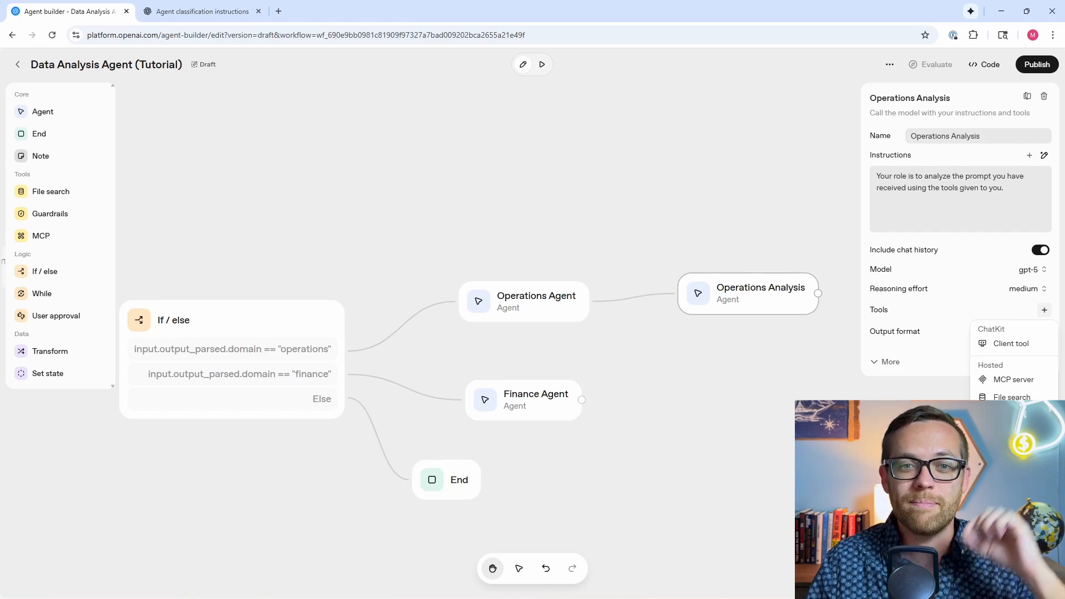
Add the Code Interpreter tool to Operations Analysis without uploading files.
{"action": "left_click", "coordinate": [1011, 415]}
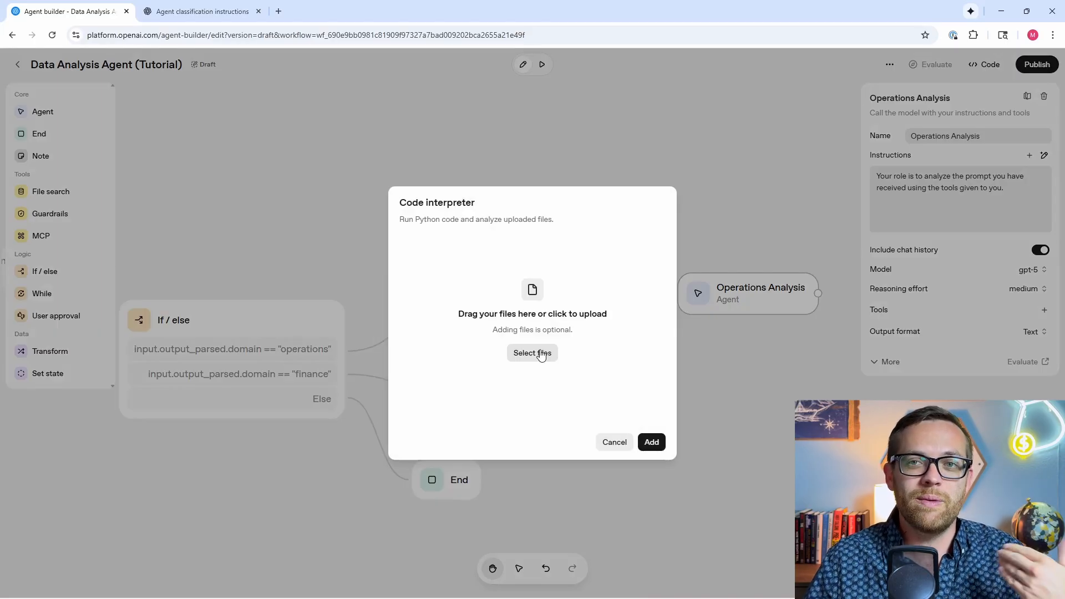
{"action": "left_click", "coordinate": [652, 394]}
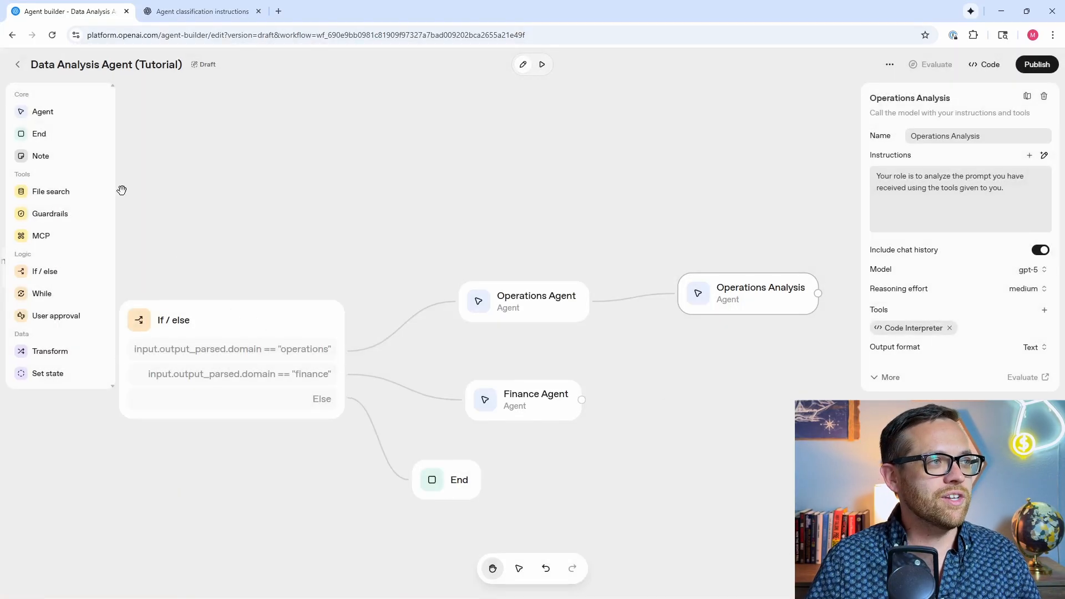
Add a new agent named Financial Analysis with the pasted analysis instructions beside Finance Agent.
{"action": "left_click_drag", "start_coordinate": [42, 112], "coordinate": [753, 425]}
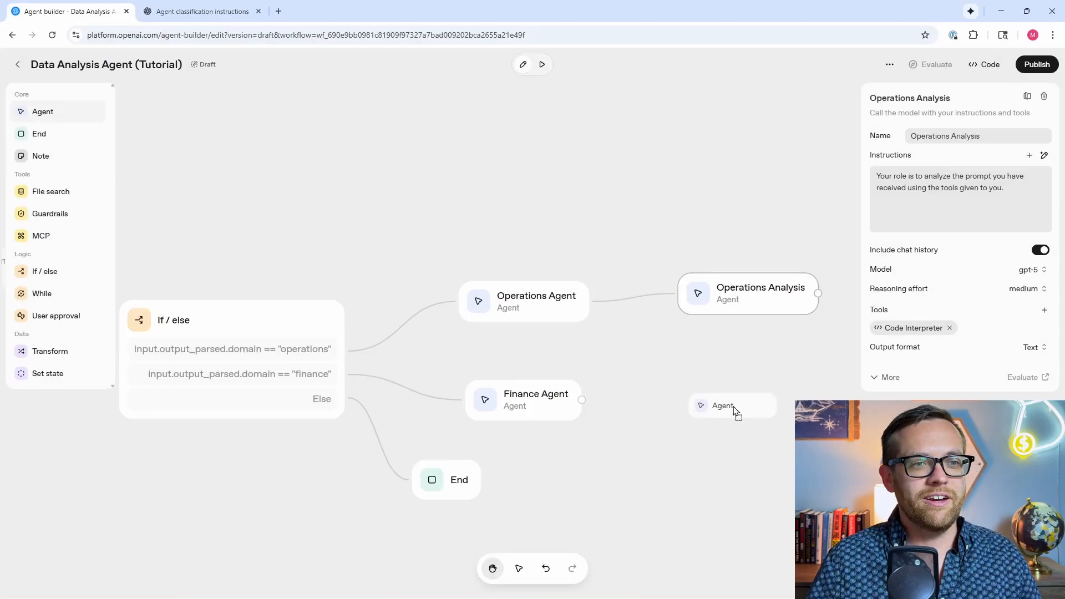
{"action": "left_click_drag", "start_coordinate": [757, 420], "coordinate": [749, 414]}
{"action": "left_click", "coordinate": [965, 136]}
{"action": "key", "text": "ctrl+v"}
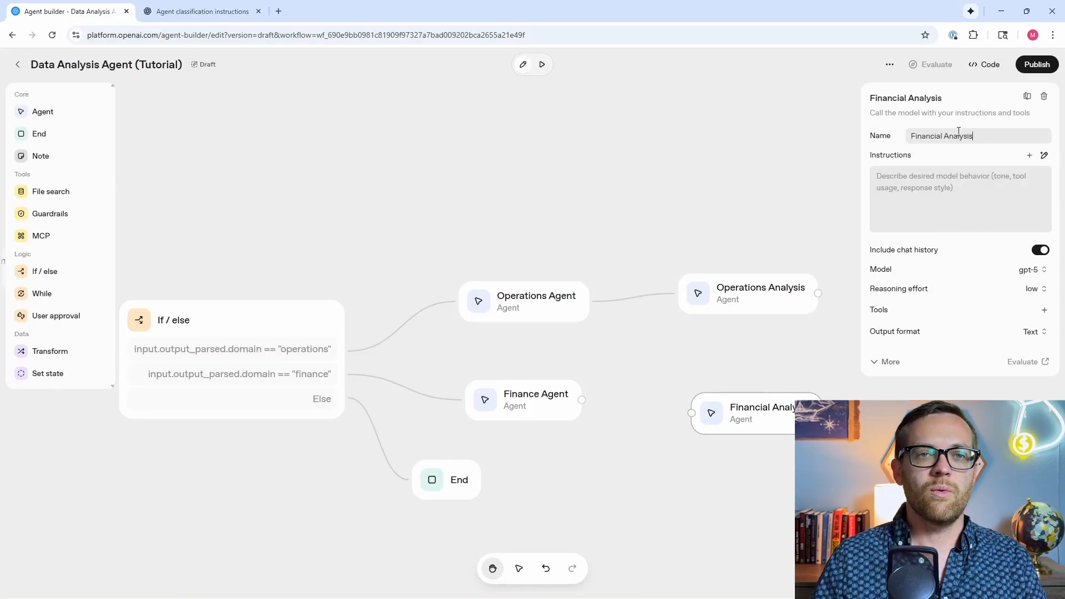
{"action": "left_click", "coordinate": [957, 187]}
{"action": "key", "text": "ctrl+v"}
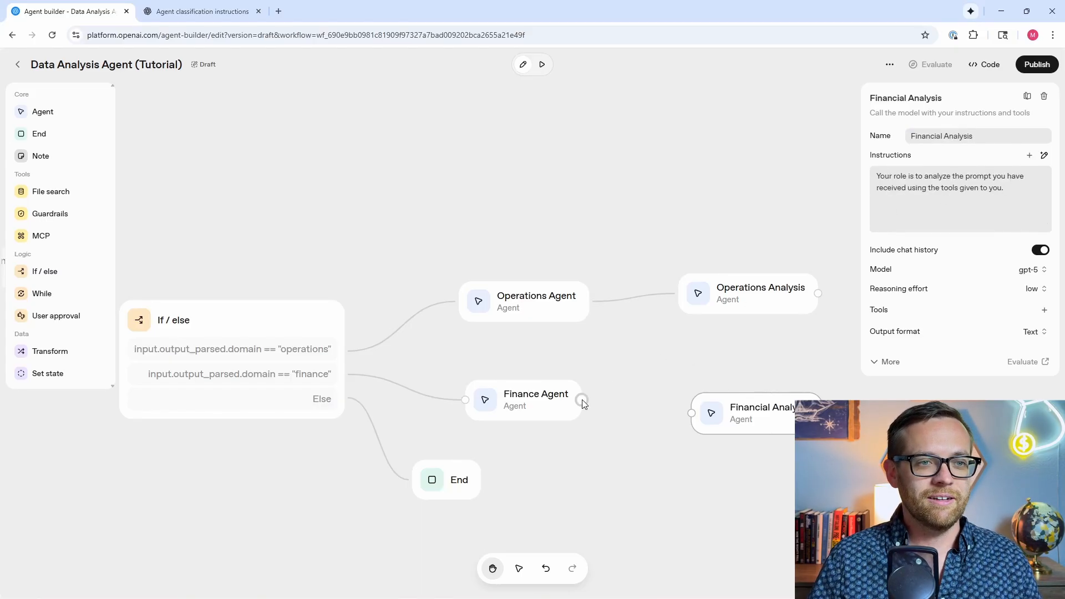
Link Finance Agent to Financial Analysis, set medium reasoning effort and add Code Interpreter.
{"action": "left_click_drag", "start_coordinate": [582, 400], "coordinate": [693, 413]}
{"action": "left_click", "coordinate": [740, 412]}
{"action": "left_click", "coordinate": [1034, 288]}
{"action": "left_click", "coordinate": [1009, 347]}
{"action": "left_click", "coordinate": [1045, 311]}
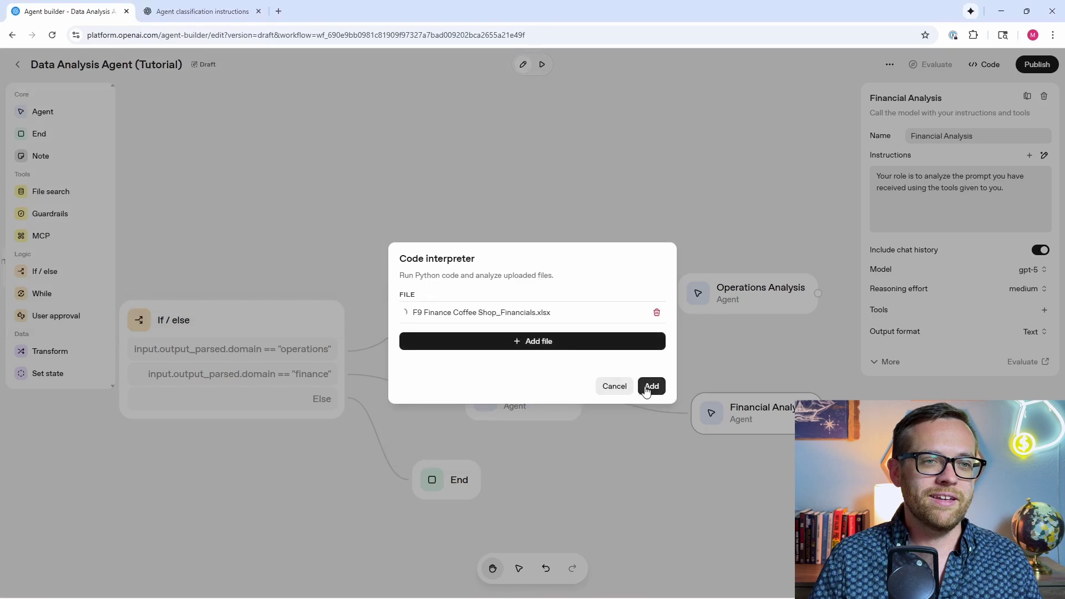
{"action": "left_click", "coordinate": [651, 386]}
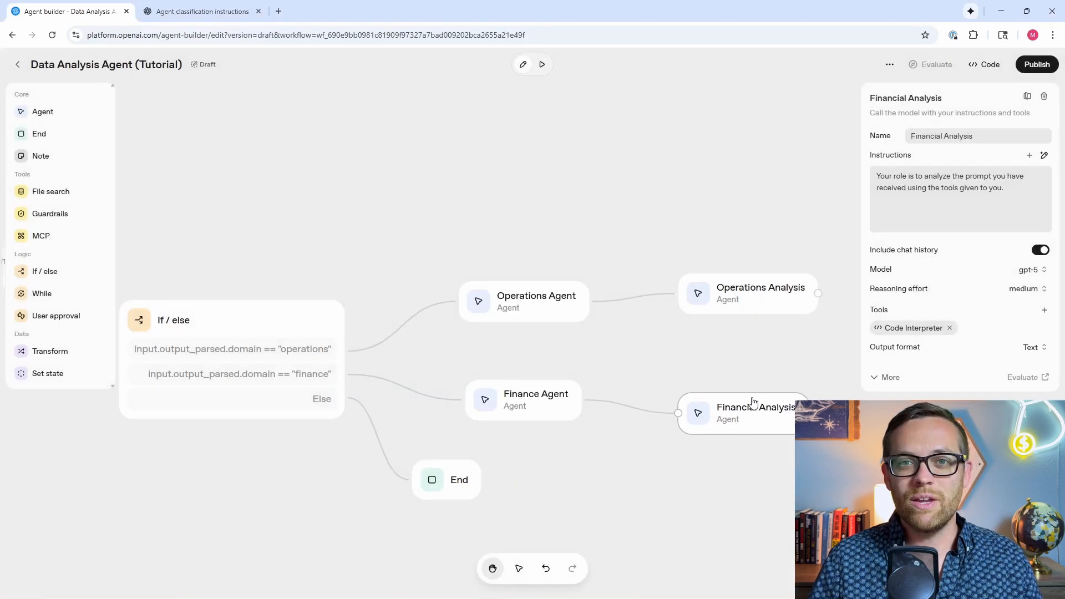
{"action": "left_click", "coordinate": [767, 240]}
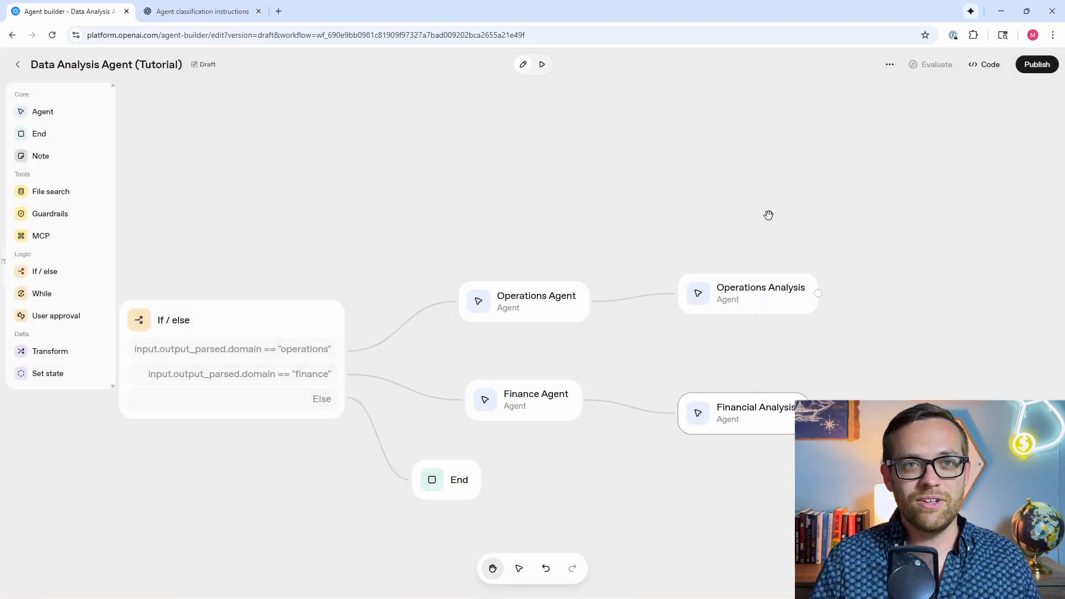
{"action": "scroll", "coordinate": [648, 218], "scroll_direction": "down", "scroll_amount": 3}
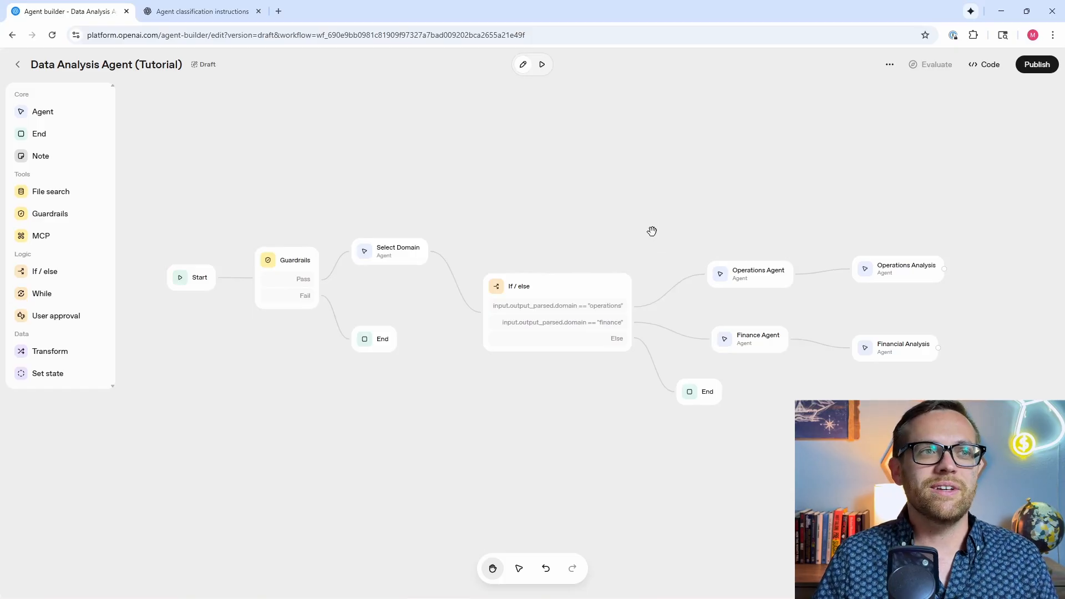
Ask the preview chat which location was the most profitable so far in 2023.
{"action": "left_click", "coordinate": [542, 64]}
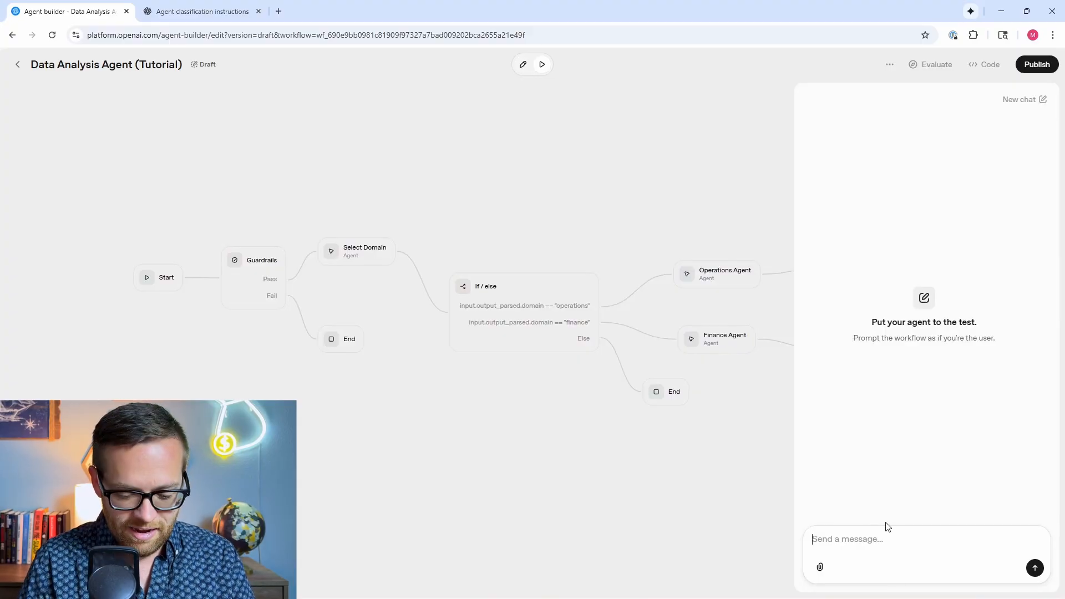
{"action": "type", "text": "Which location was the mos"}
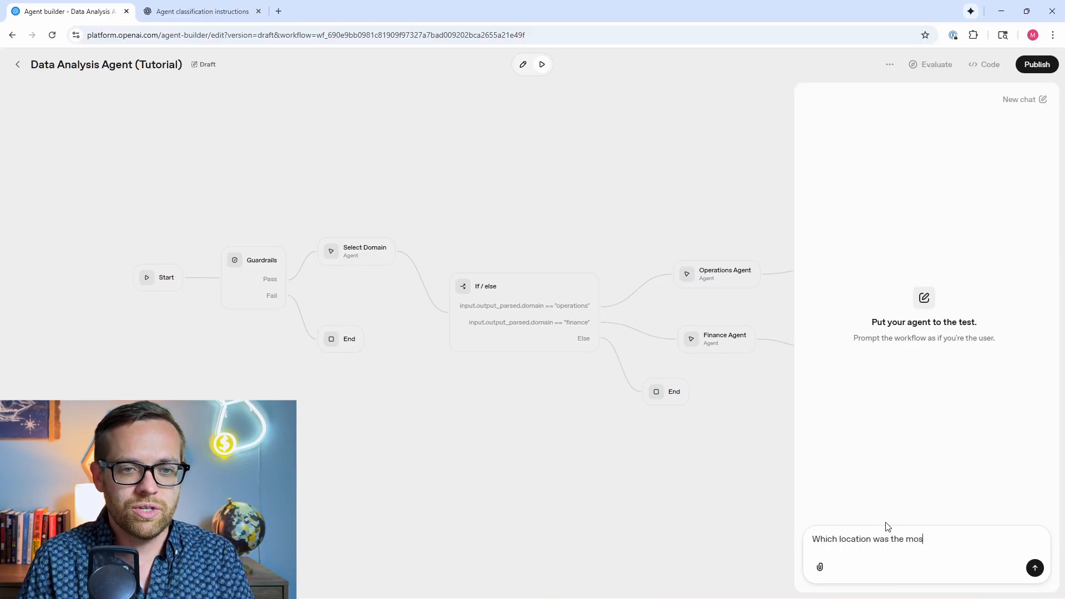
{"action": "type", "text": "le"}
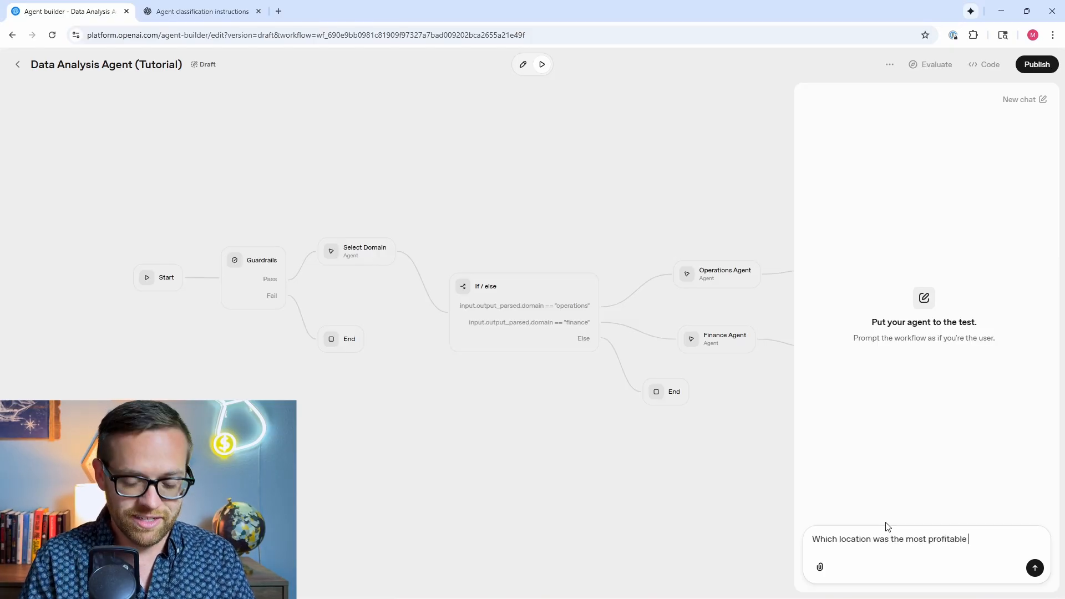
{"action": "type", "text": "so far in 2023"}
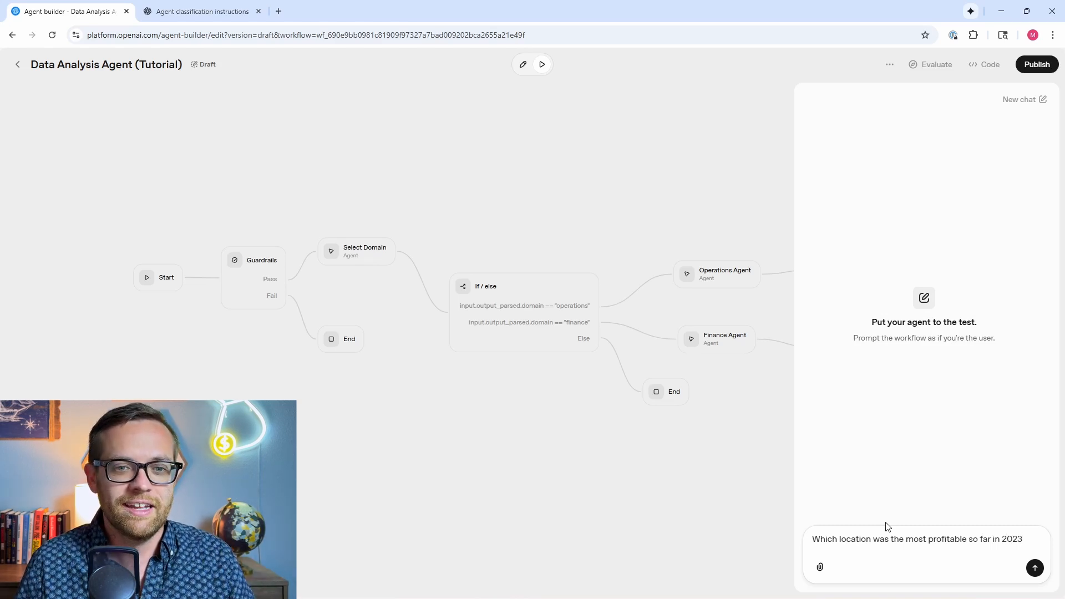
{"action": "key", "text": "Return"}
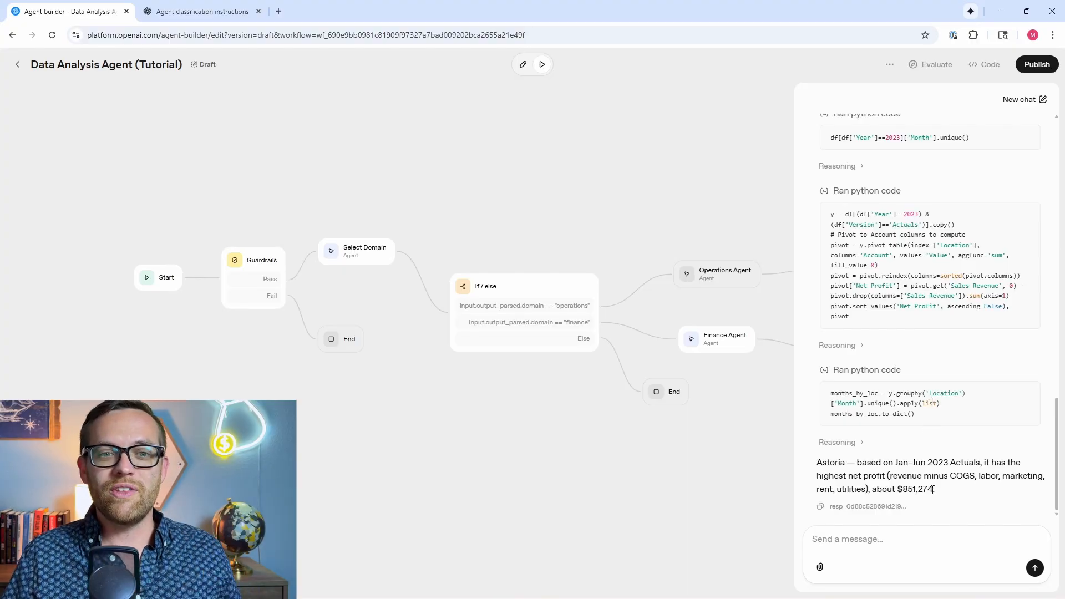
Select the final answer paragraph naming Astoria with about $851,274 net profit.
{"action": "left_click_drag", "start_coordinate": [939, 491], "coordinate": [816, 466]}
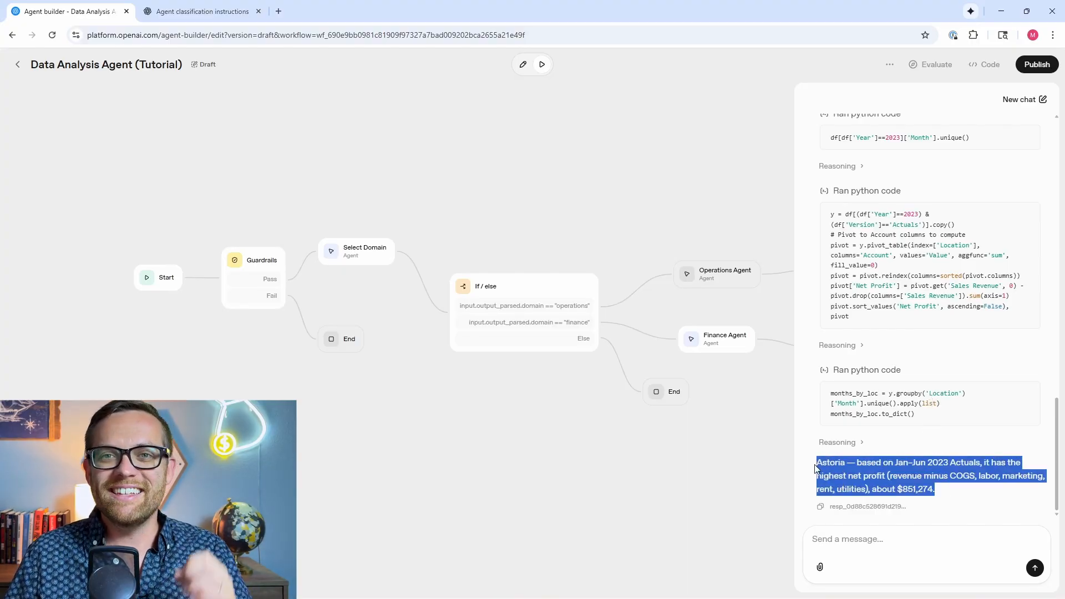